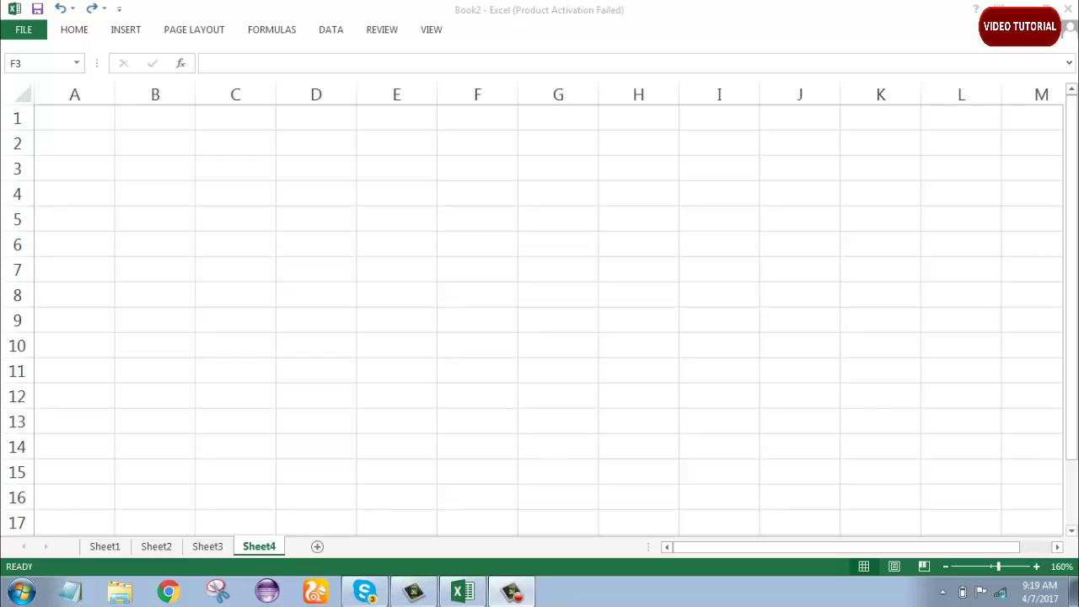
Select cells C1 through I1 as the title range
double_click(477, 168)
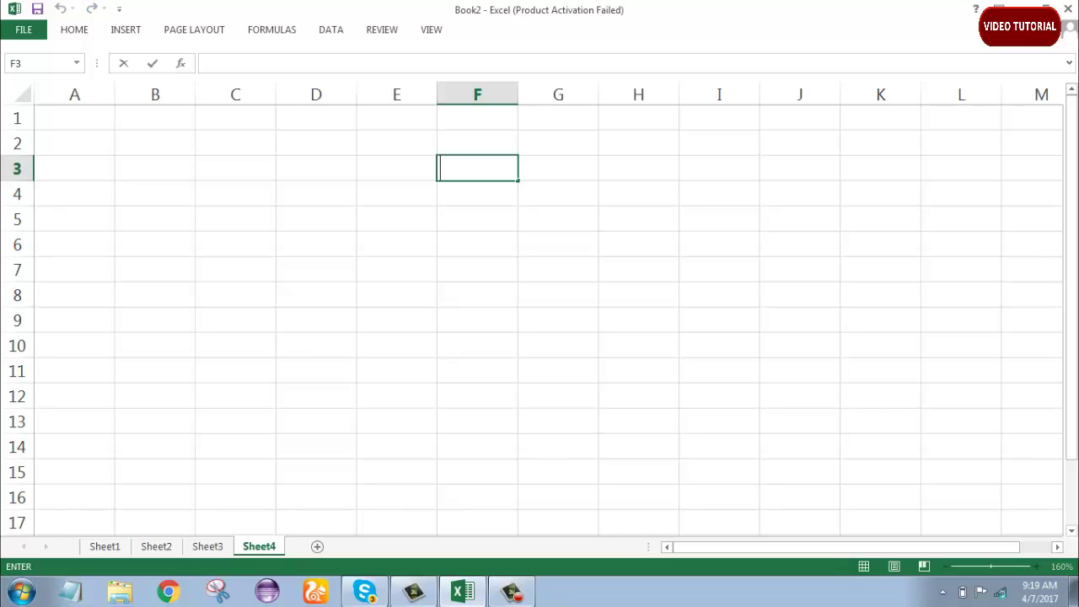
left_click(235, 118)
left_click_drag(235, 118, 719, 118)
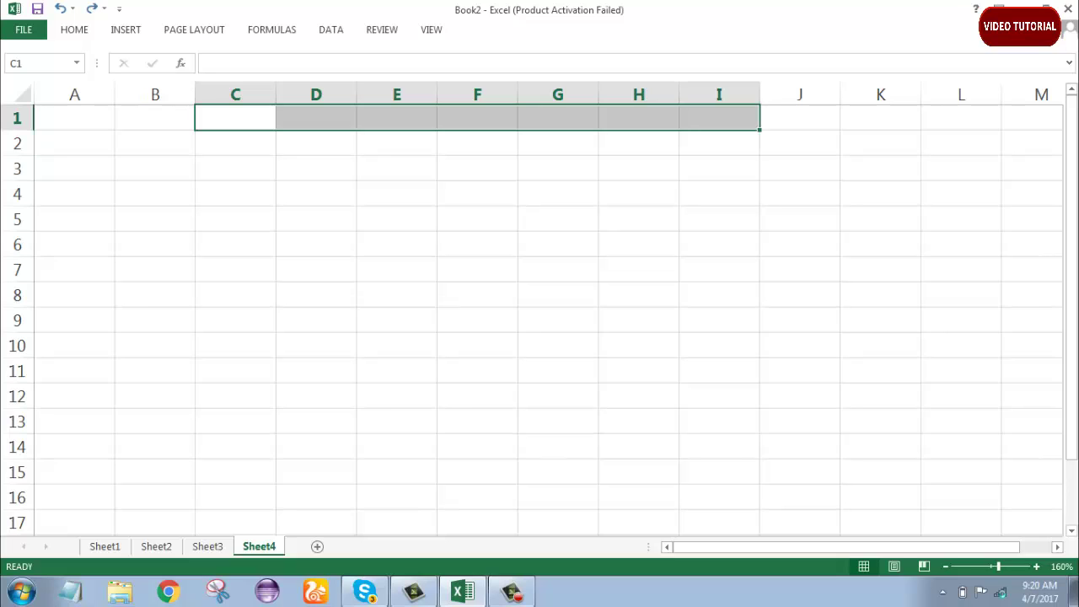
left_click(316, 142)
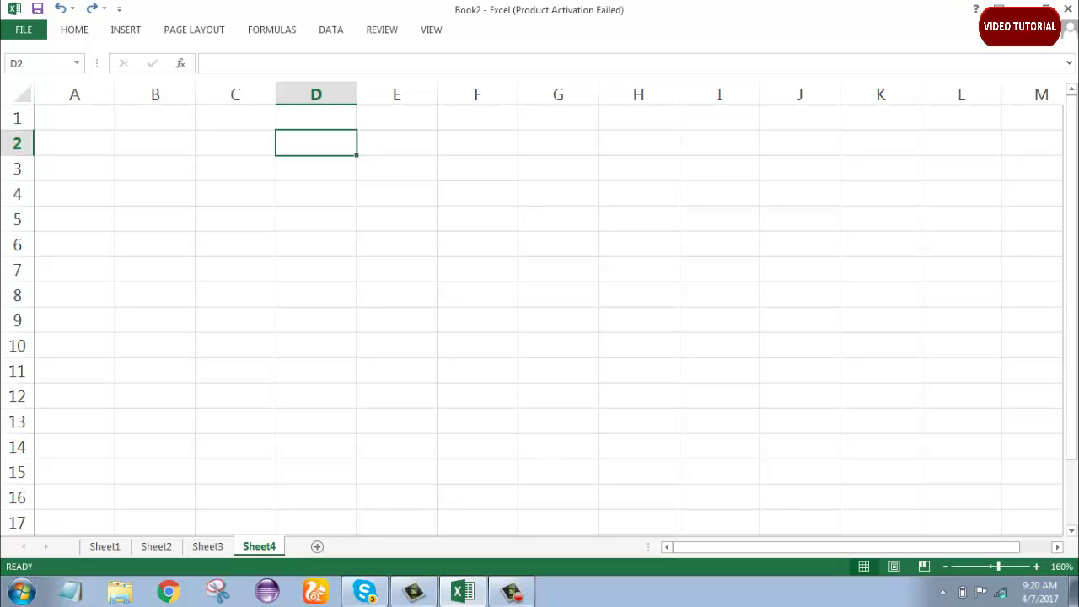
left_click_drag(236, 117, 719, 117)
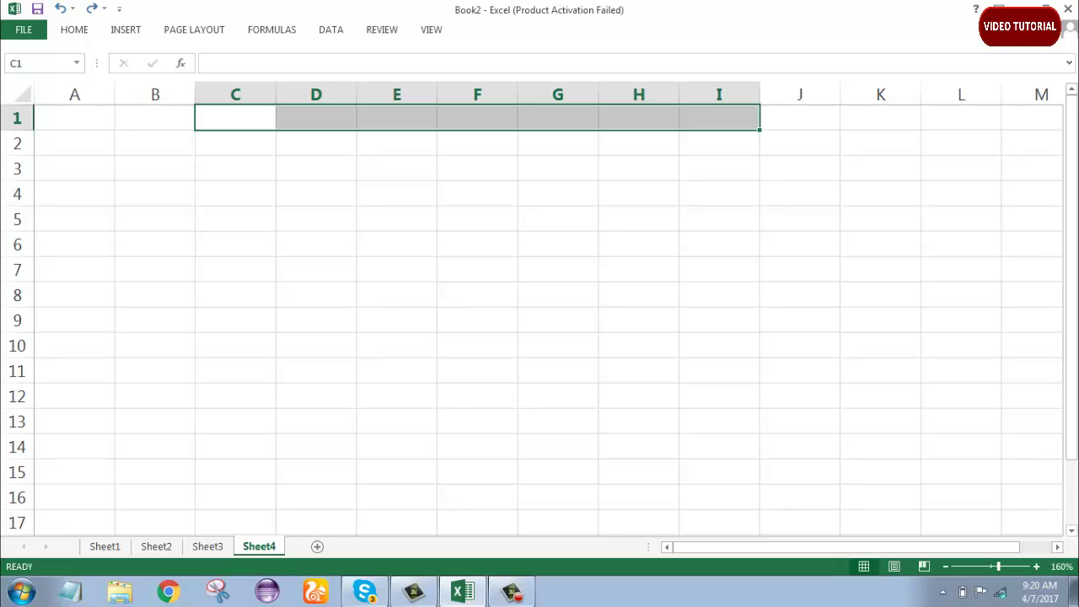
left_click(236, 144)
left_click_drag(235, 117, 720, 118)
Open and cancel the Insert cells dialog, then expand the ribbon to show the formatting tools
right_click(717, 123)
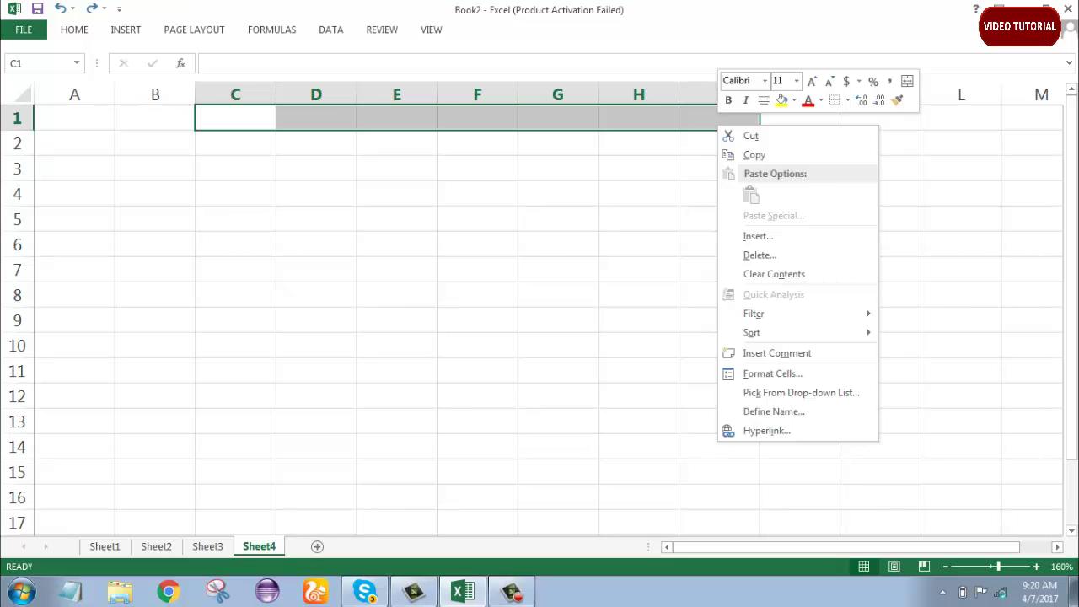
left_click(757, 236)
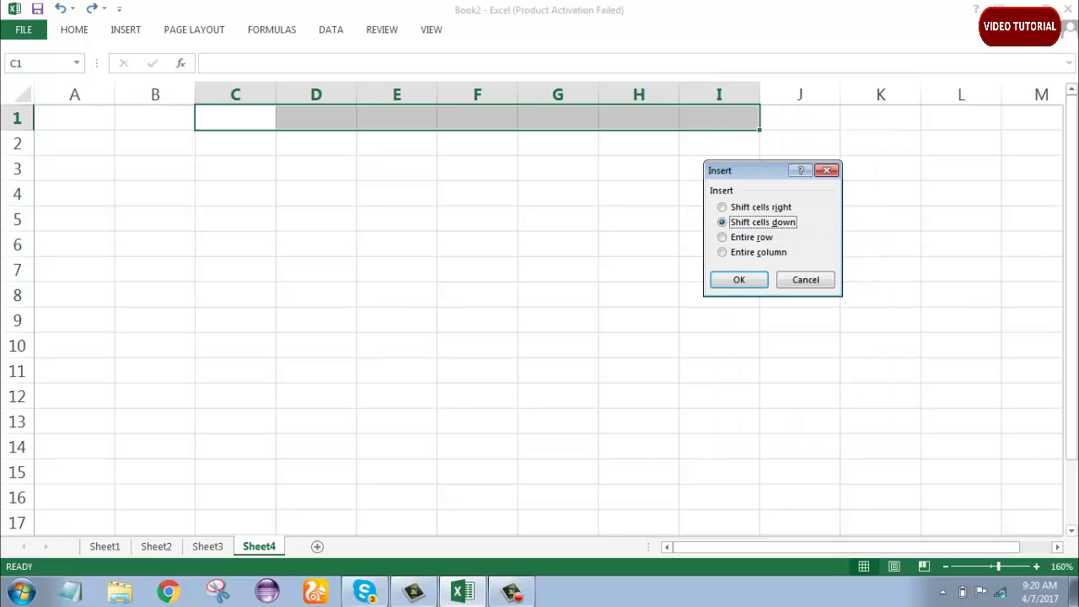
left_click(805, 279)
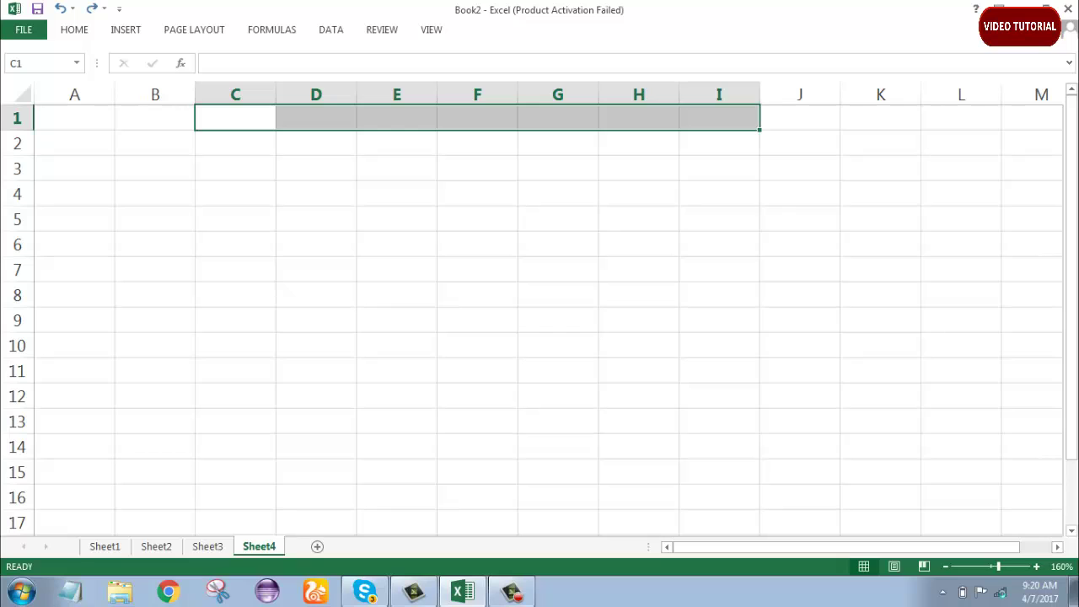
key("ctrl+F1")
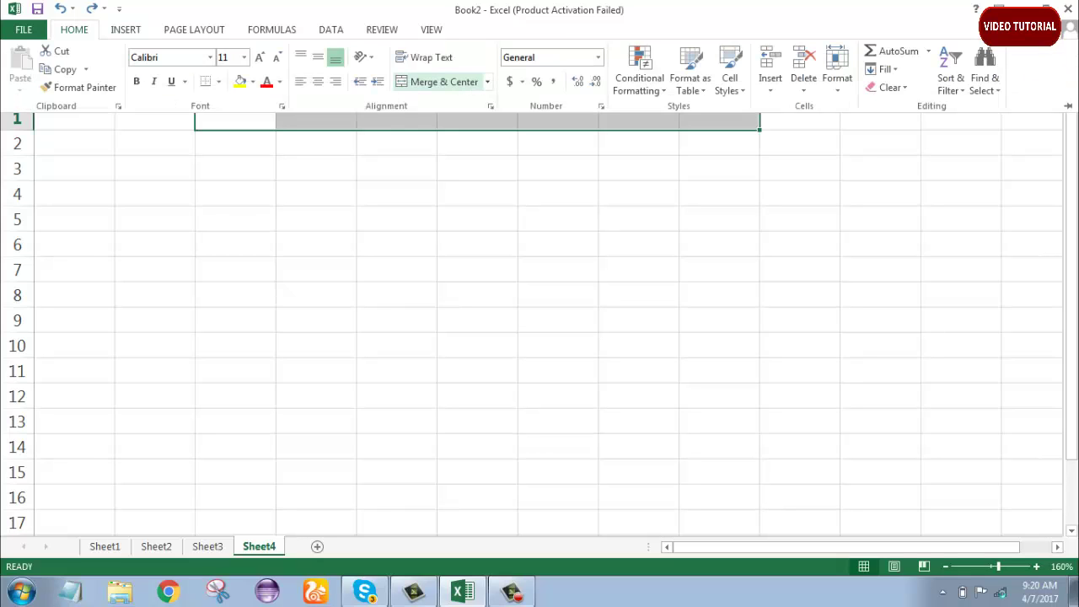
Apply Merge & Center to the selected C1:I1 range
left_click(438, 82)
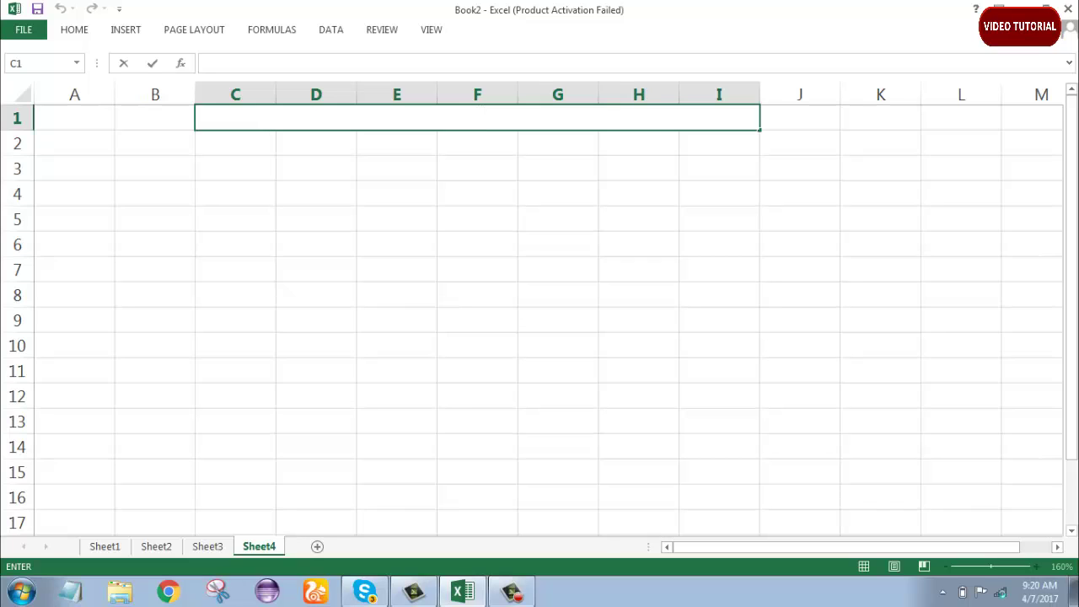
Enter 'Deuty High School and College' as the title in merged cell C1
type("D")
type("e")
type("uty")
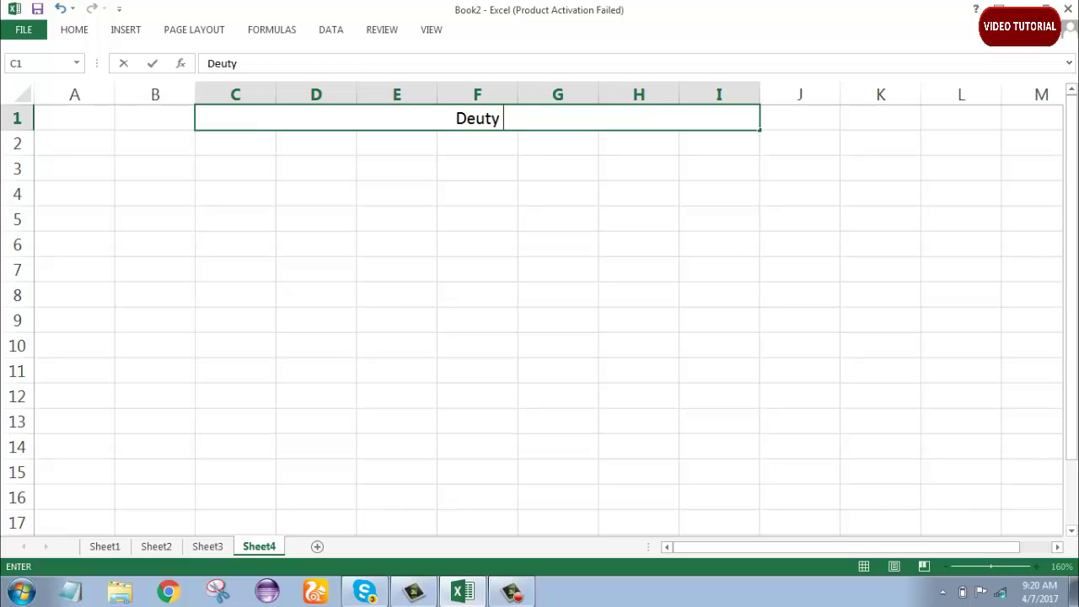
type(" Hi")
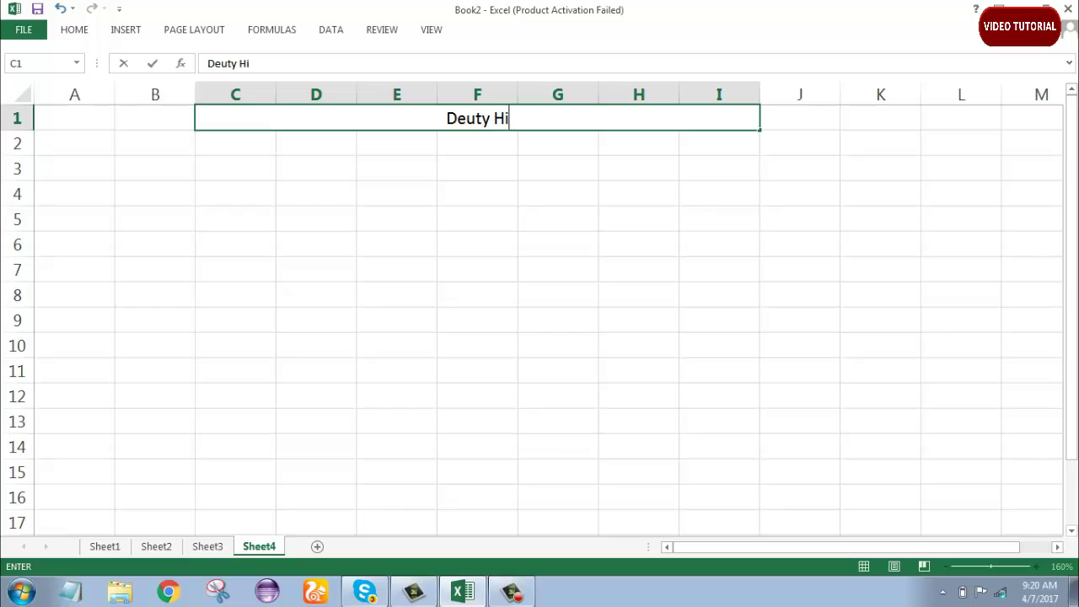
type("gh S")
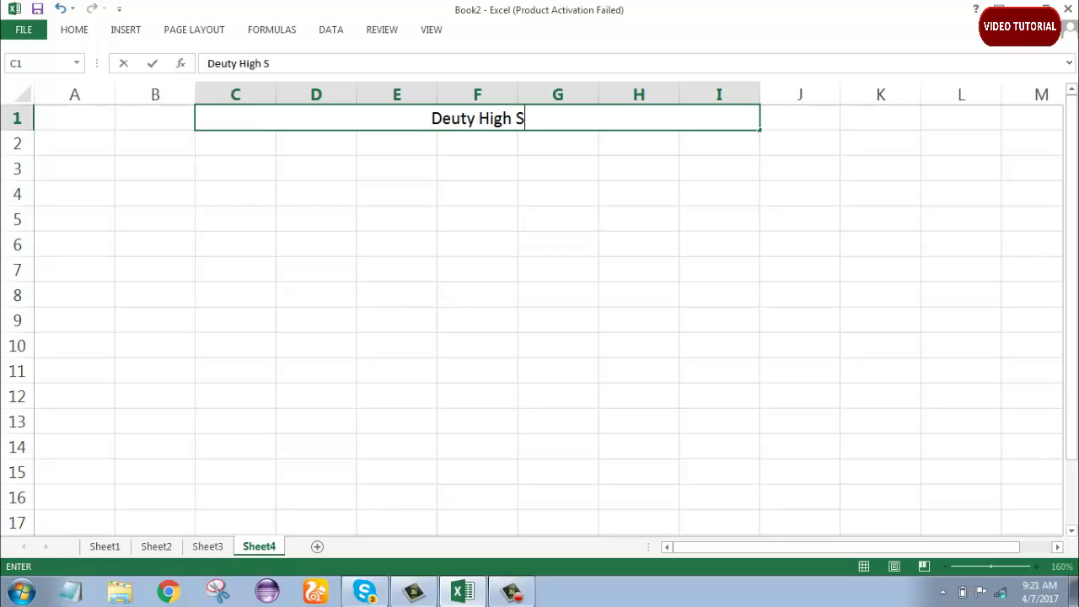
type("ch")
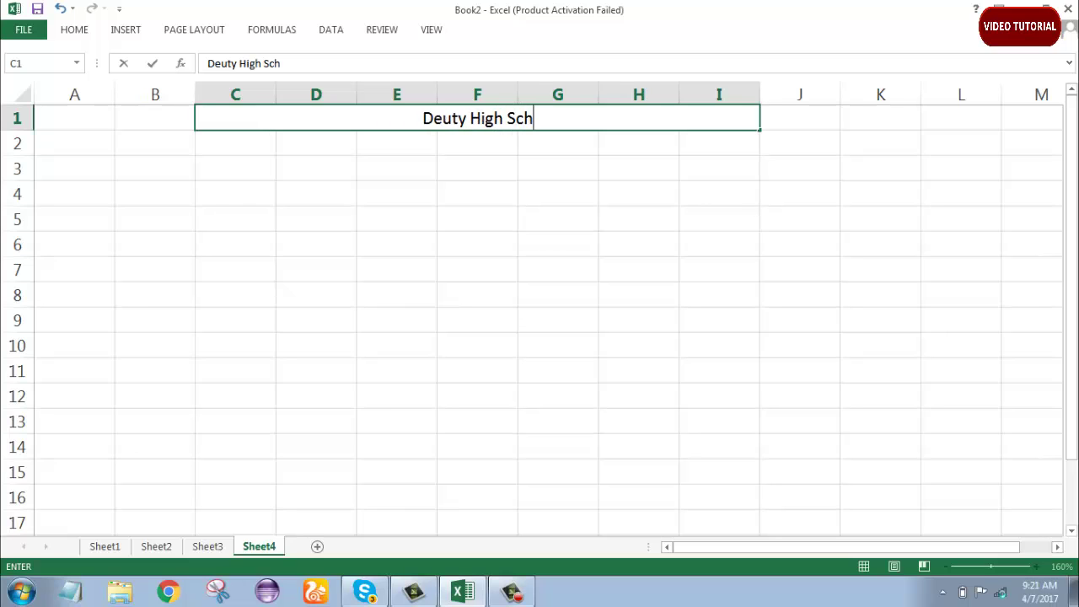
type("ool")
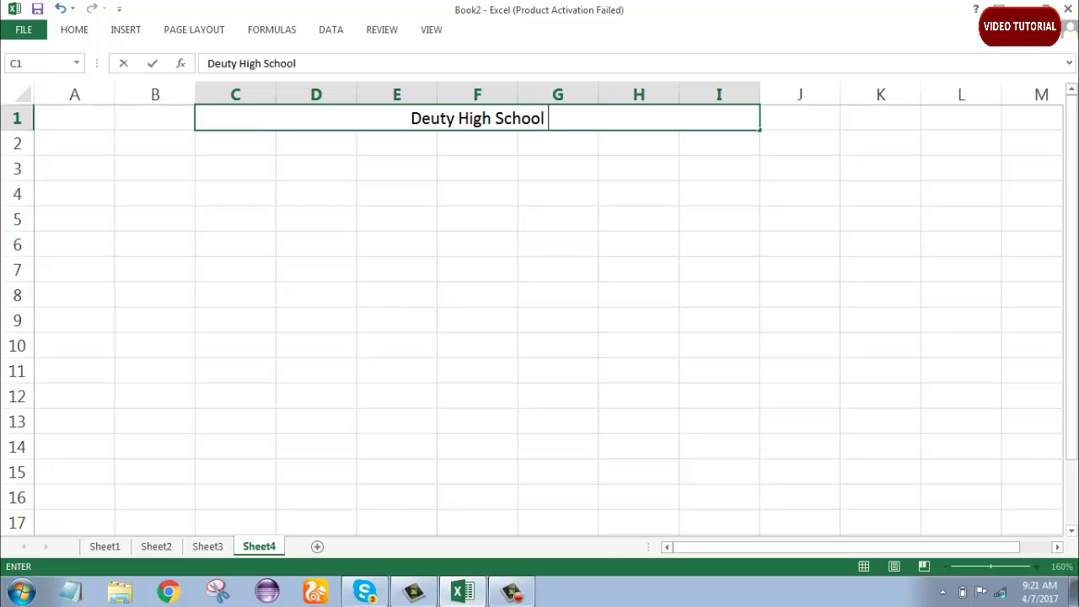
type(" an")
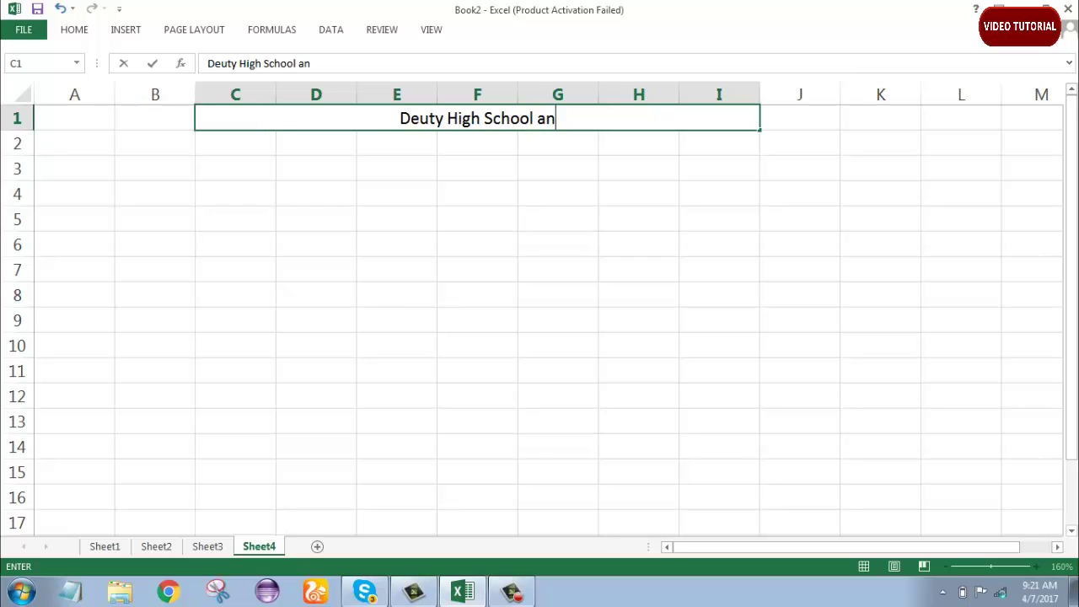
type("d C")
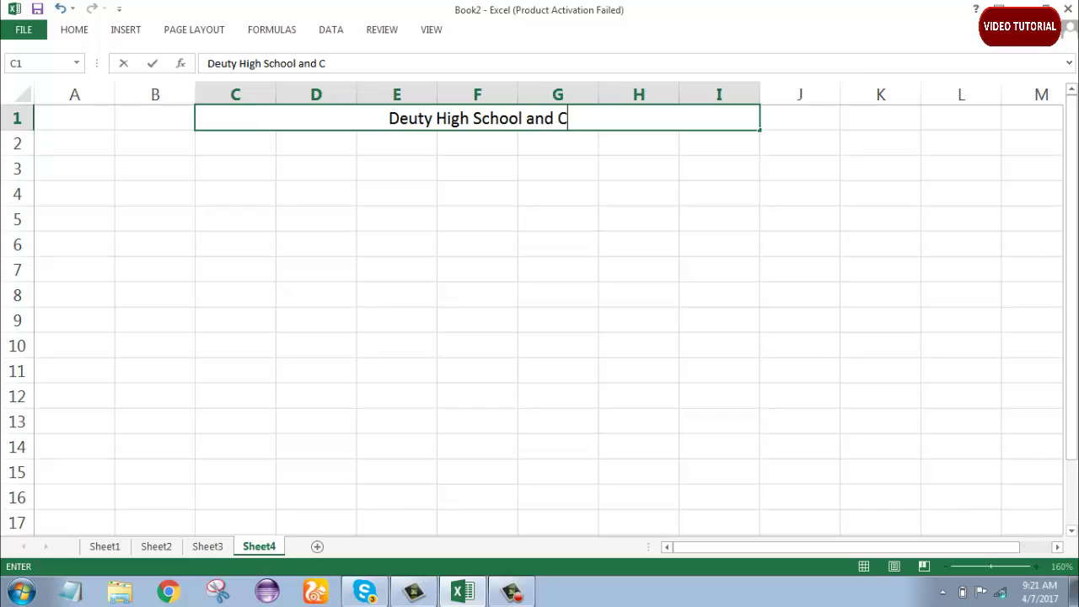
type("olle")
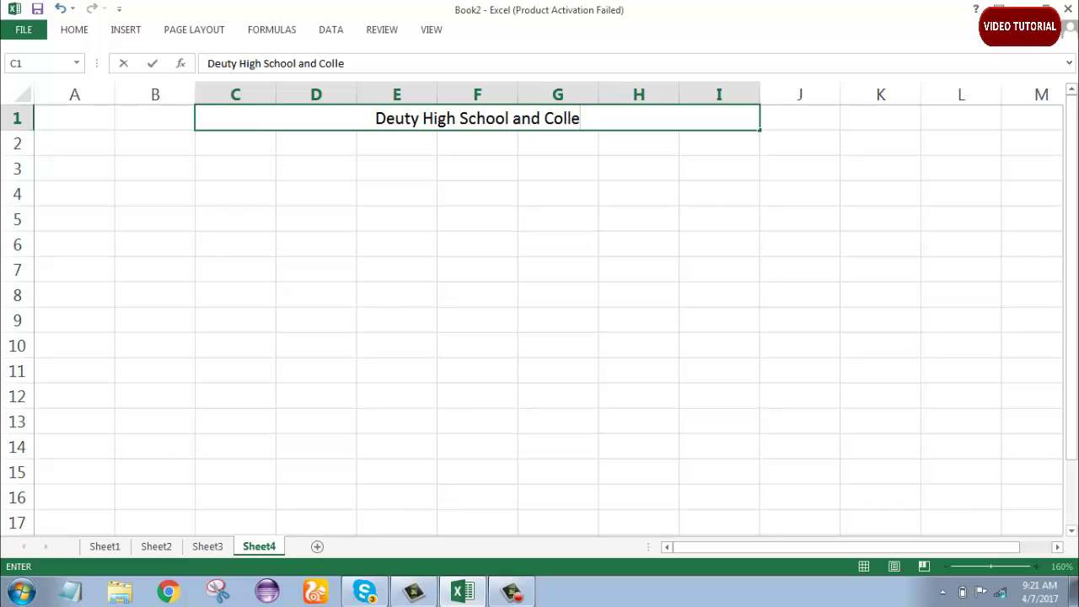
type("ge")
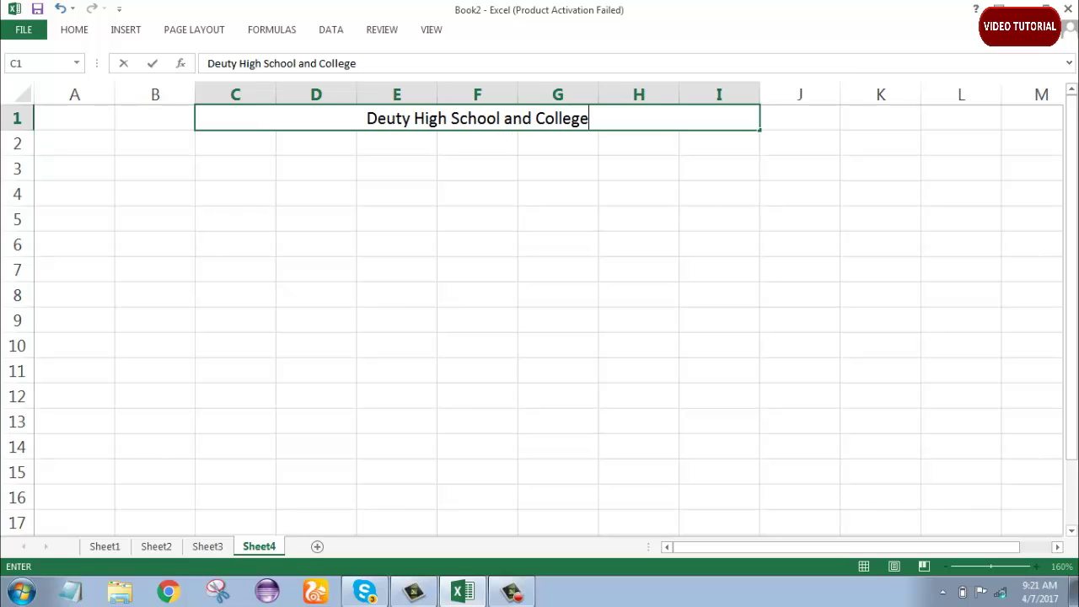
key("Return")
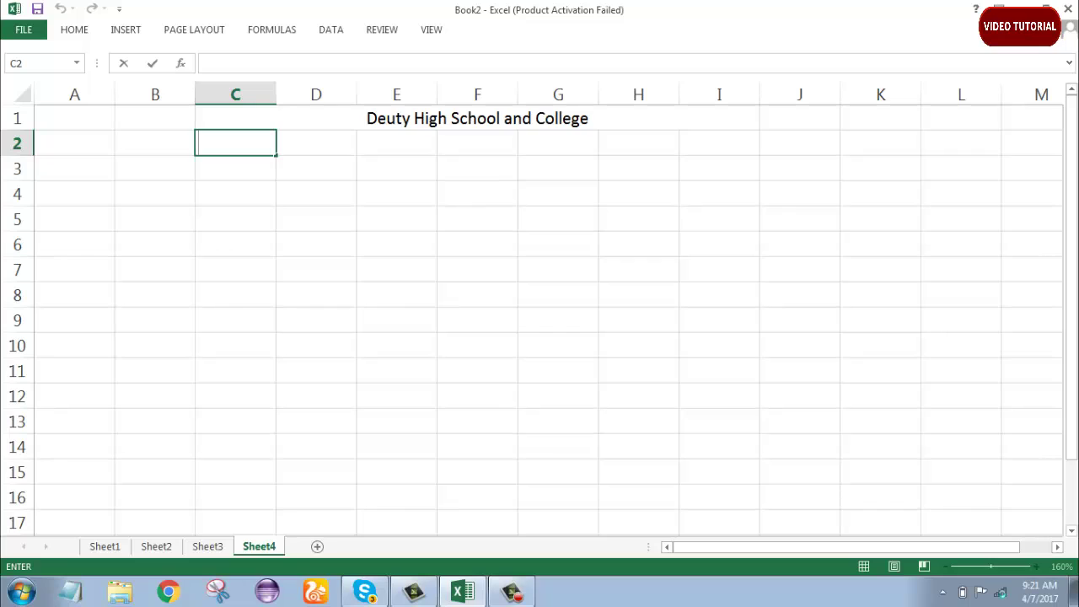
Enter the headers St Nane, Roll, Class and Division across C2 to F2
type("St")
type(" Nane")
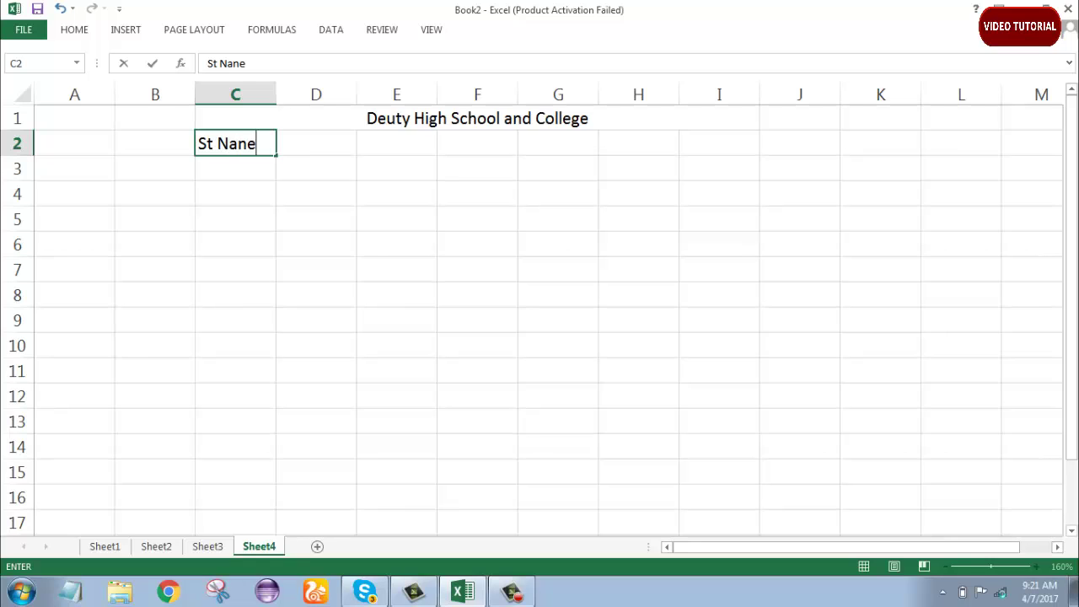
key("Tab")
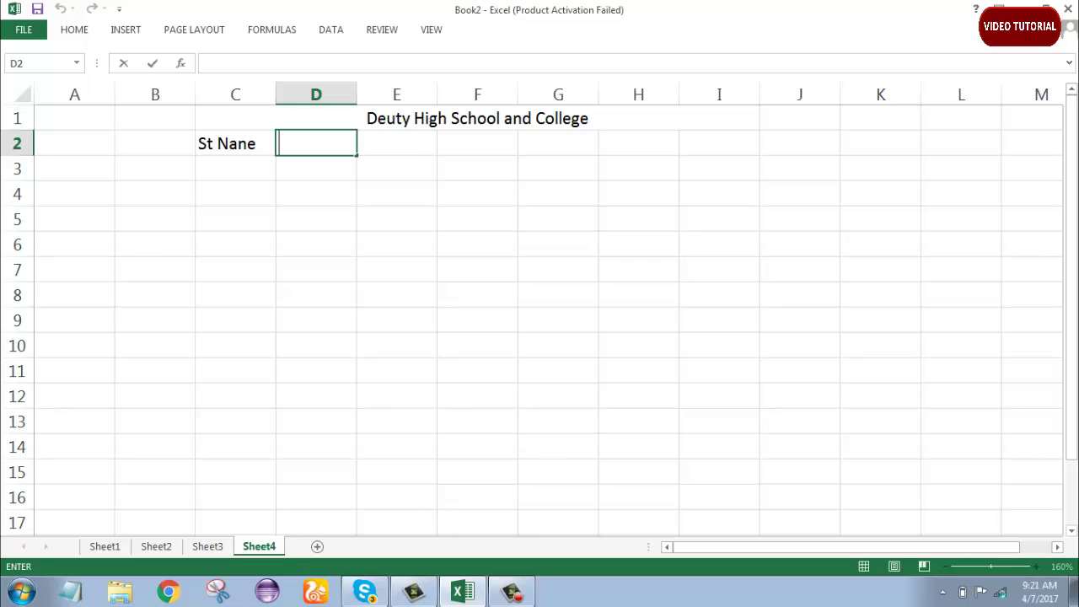
type("Ro")
type("ll")
key("Tab")
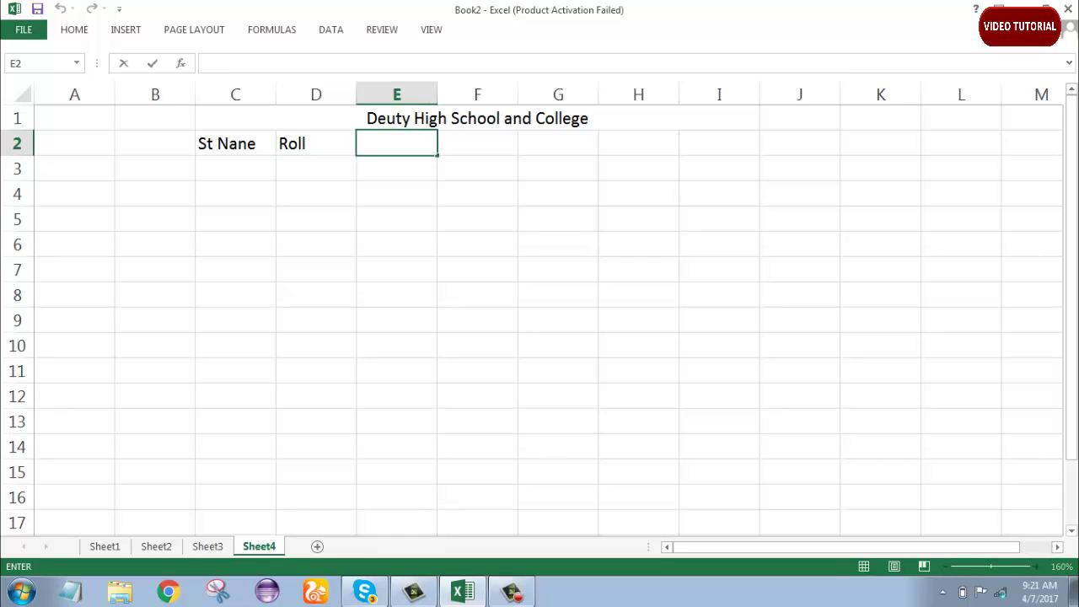
type("Cl")
type("ass")
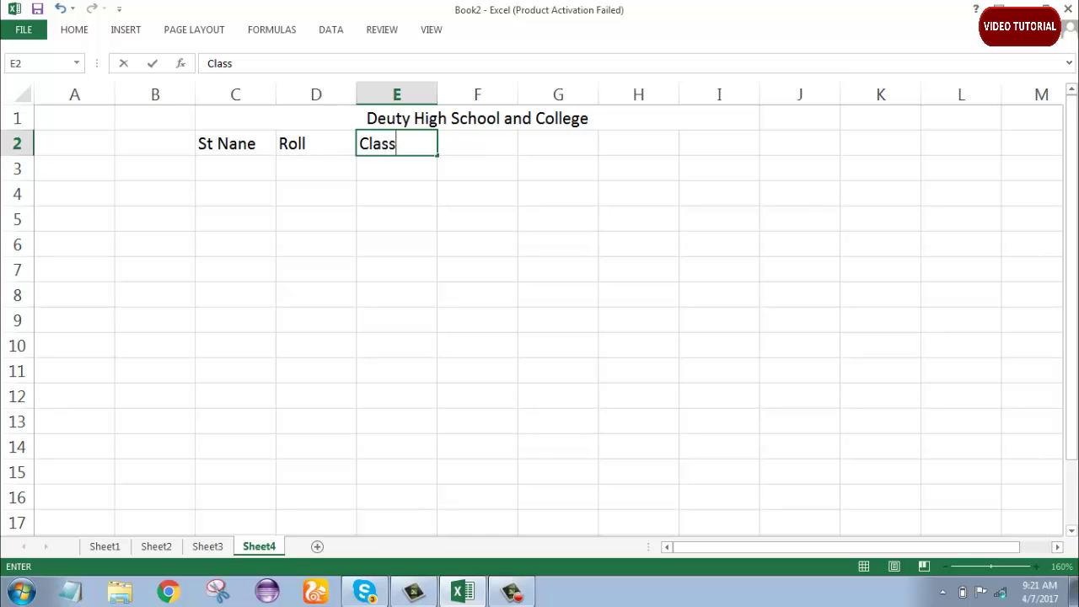
key("Tab")
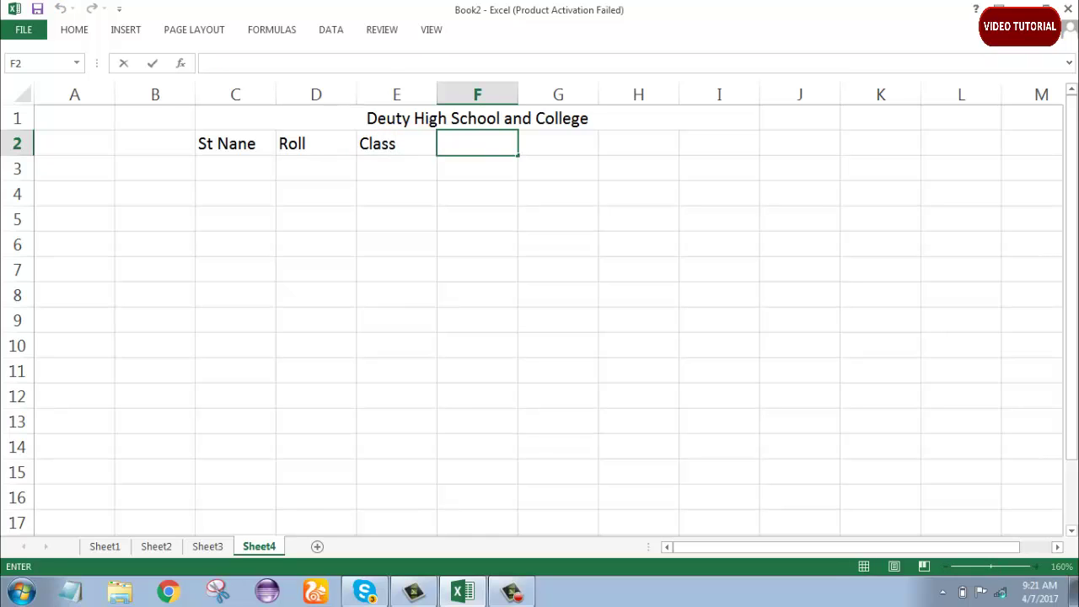
type("D")
type("ivis")
type("ion")
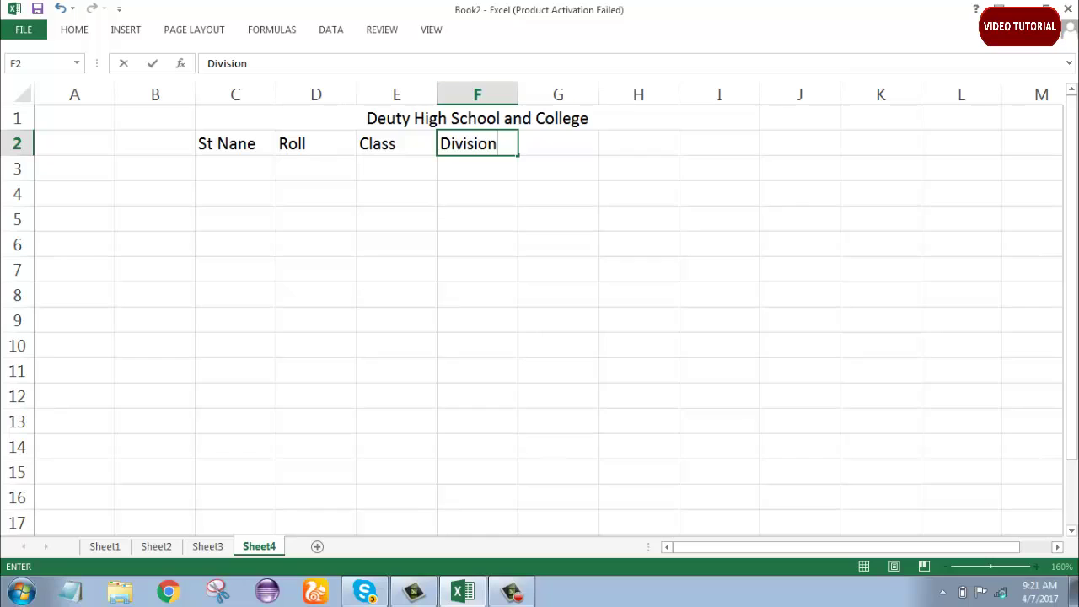
key("Tab")
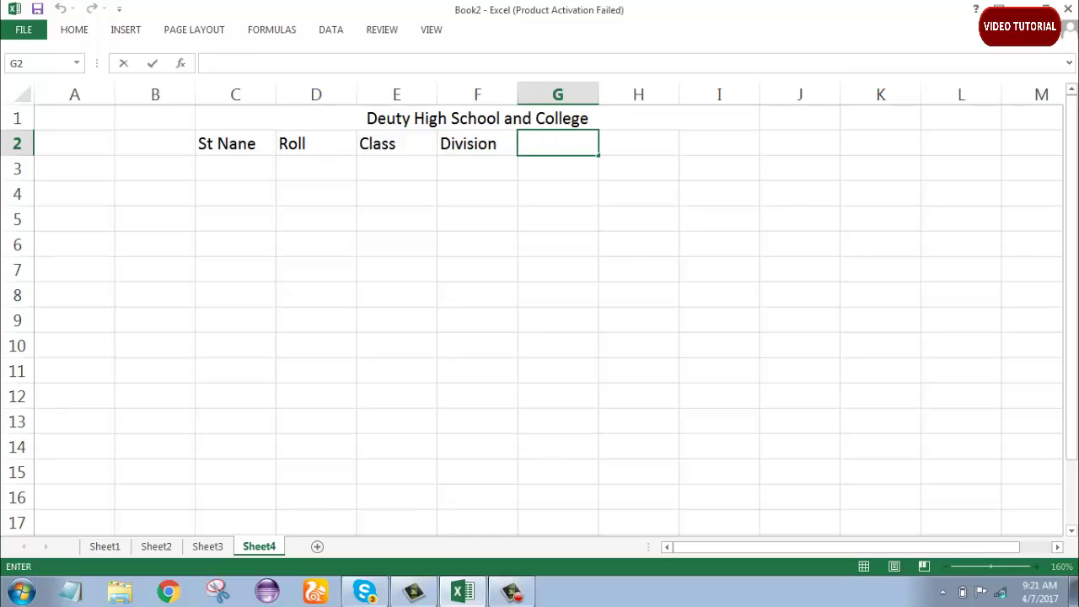
Add the headers Age, F.Name and M.Name in G2 through I2
type("A")
type("ge")
key("Tab")
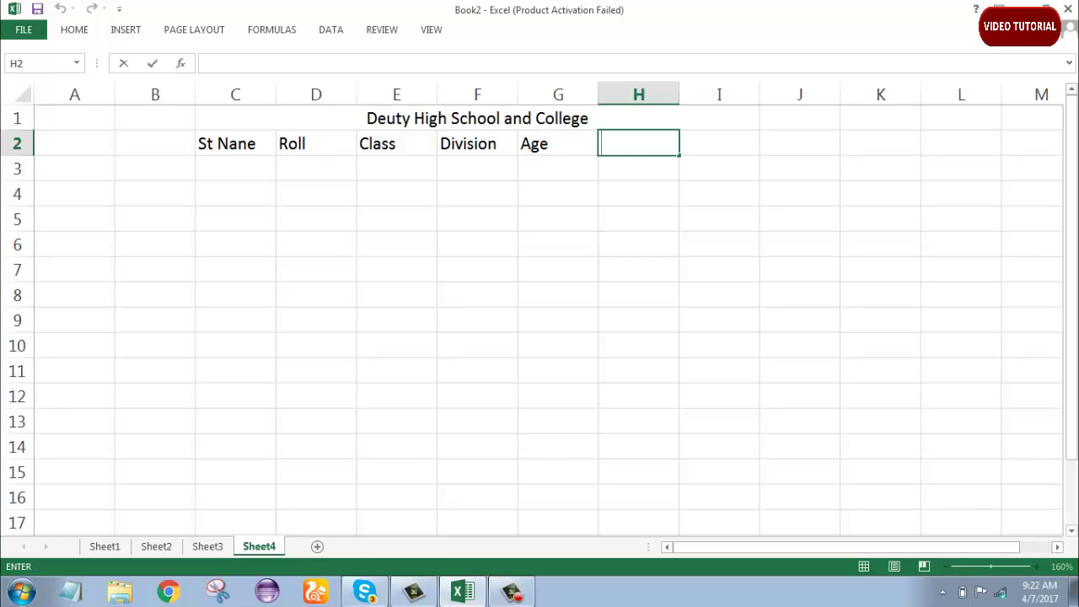
type("F")
type(".")
type("Nam")
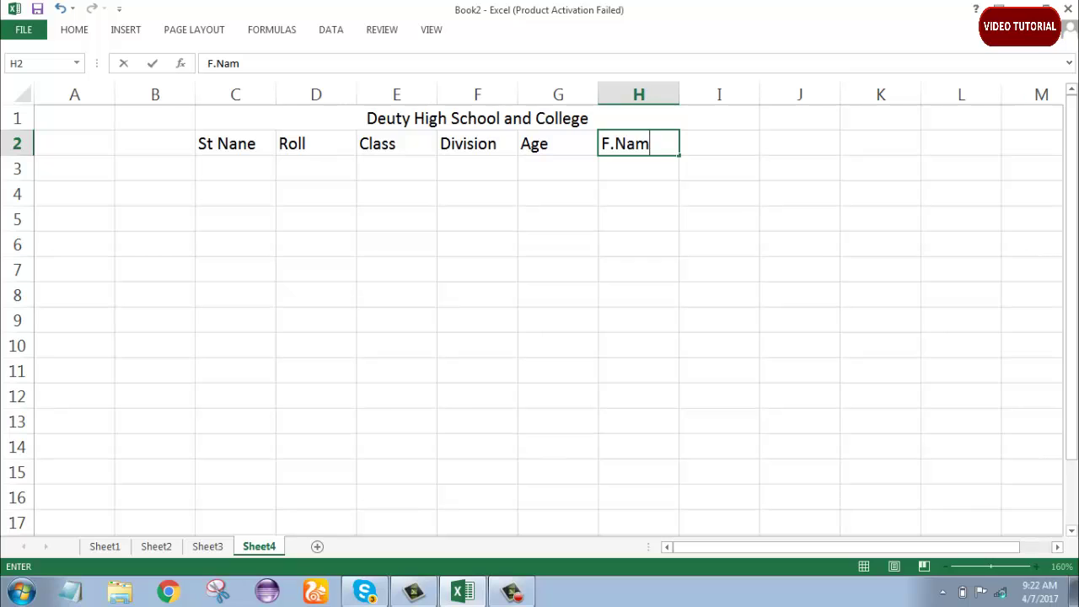
type("e")
key("Tab")
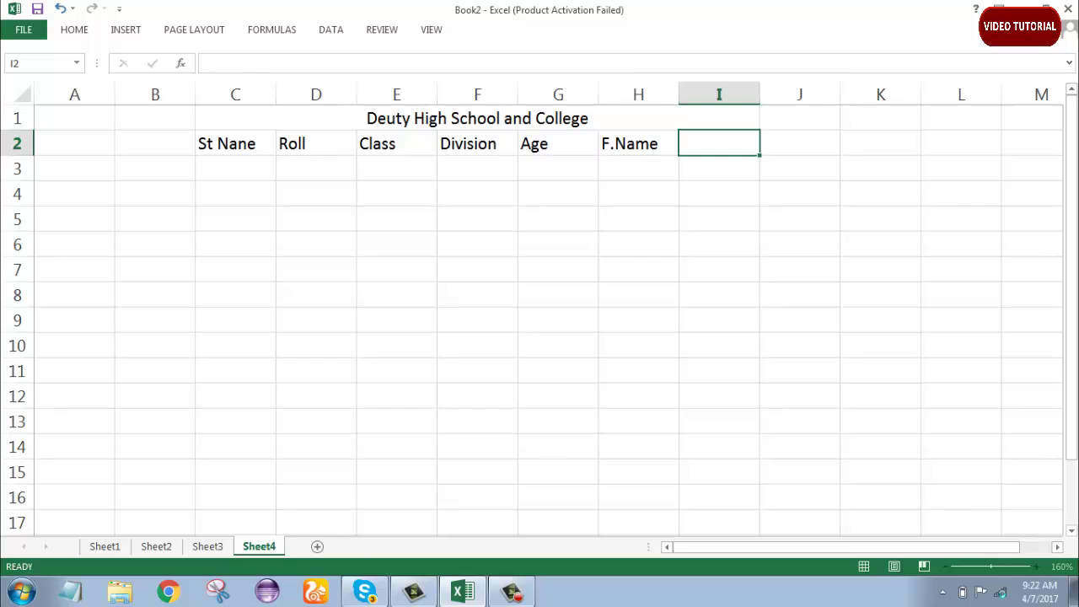
type("M")
type(".N")
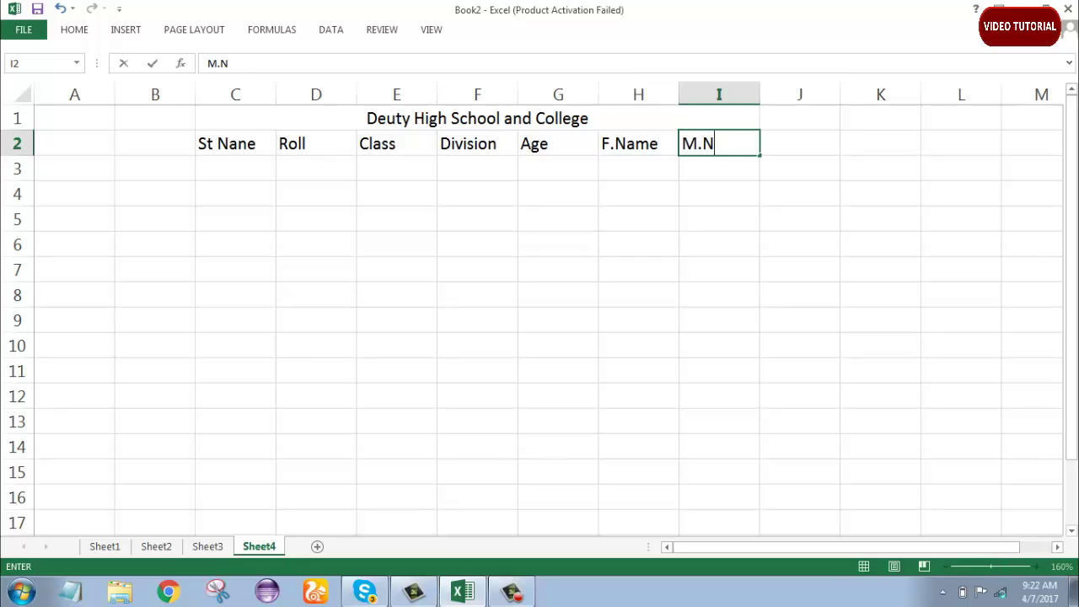
type("ame")
Commit the M.Name header and enter the first three student names in C3 to C5
key("Return")
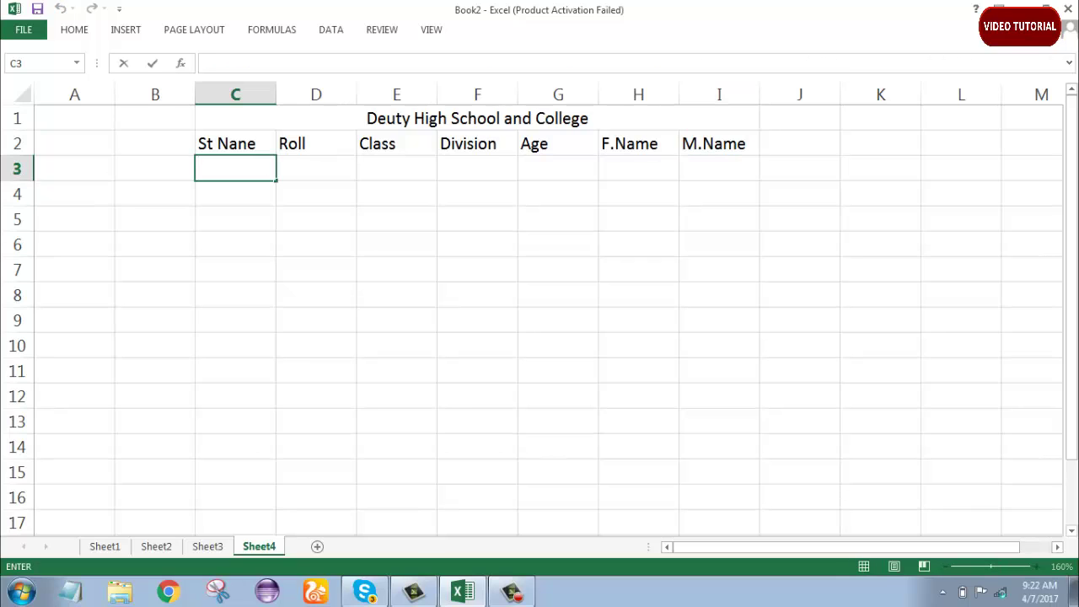
type("Ra")
type("hel")
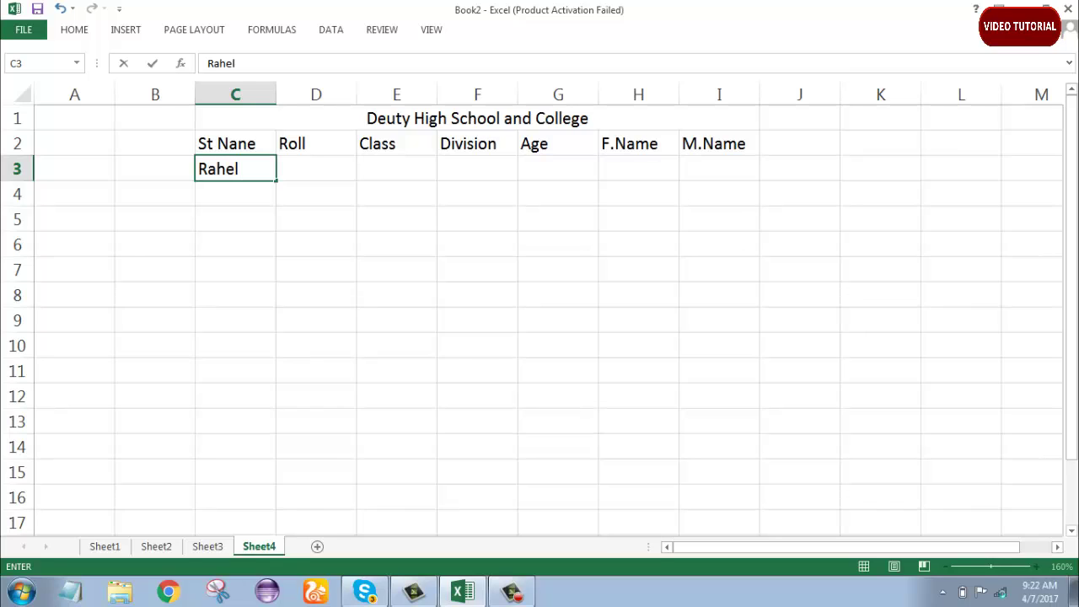
key("Return")
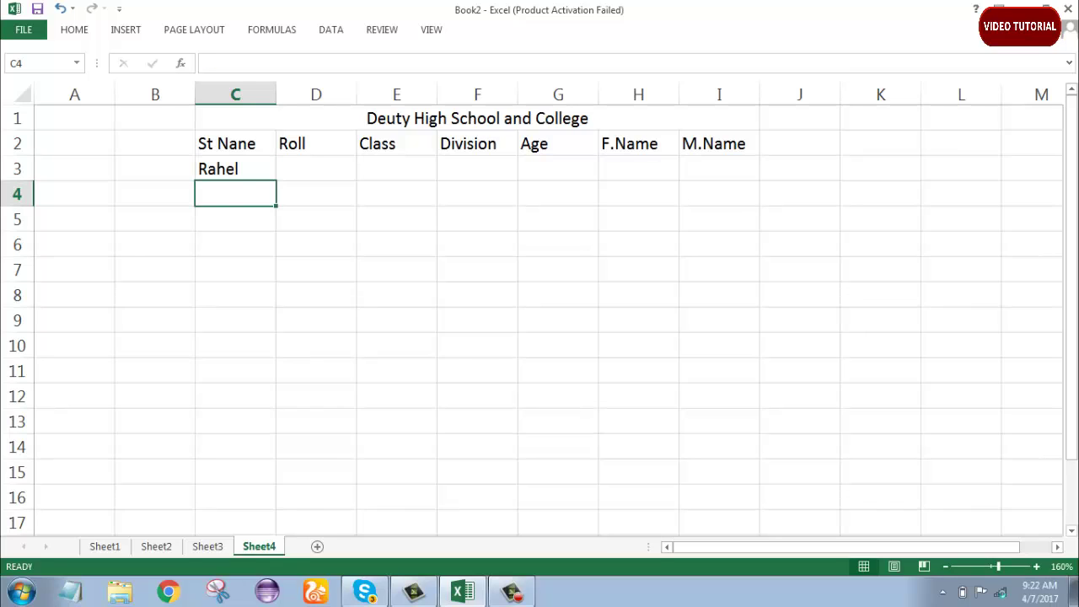
type("Rif")
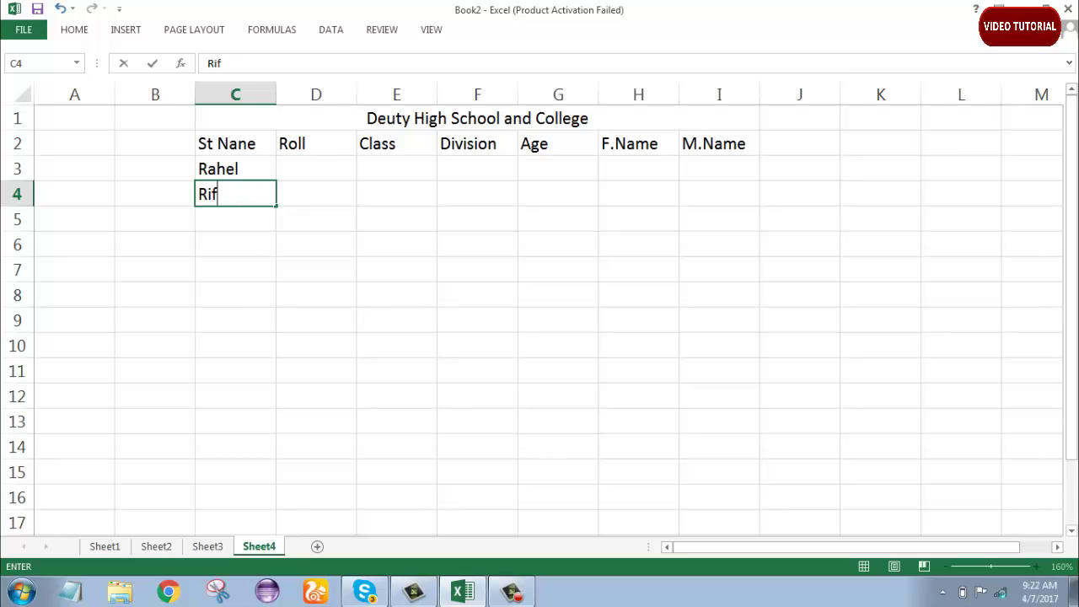
type("at")
key("Return")
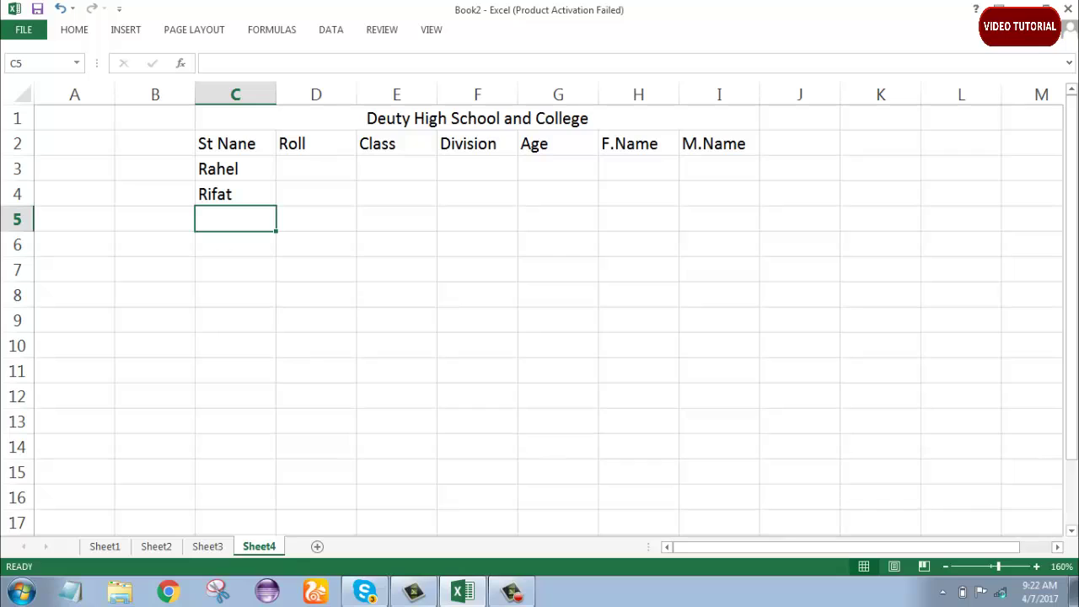
type("Mu")
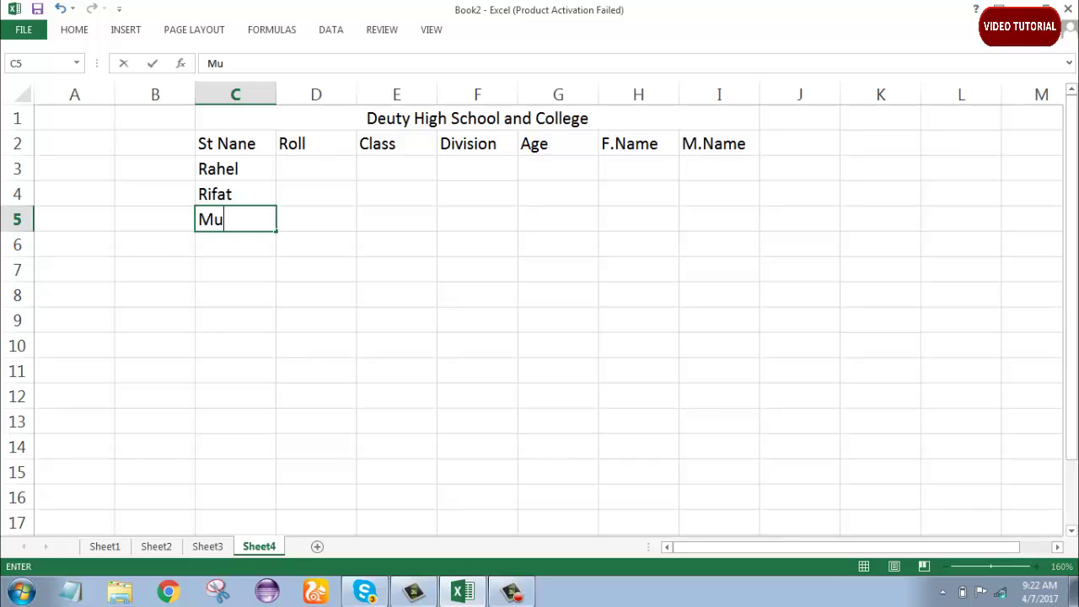
type("kul")
key("Return")
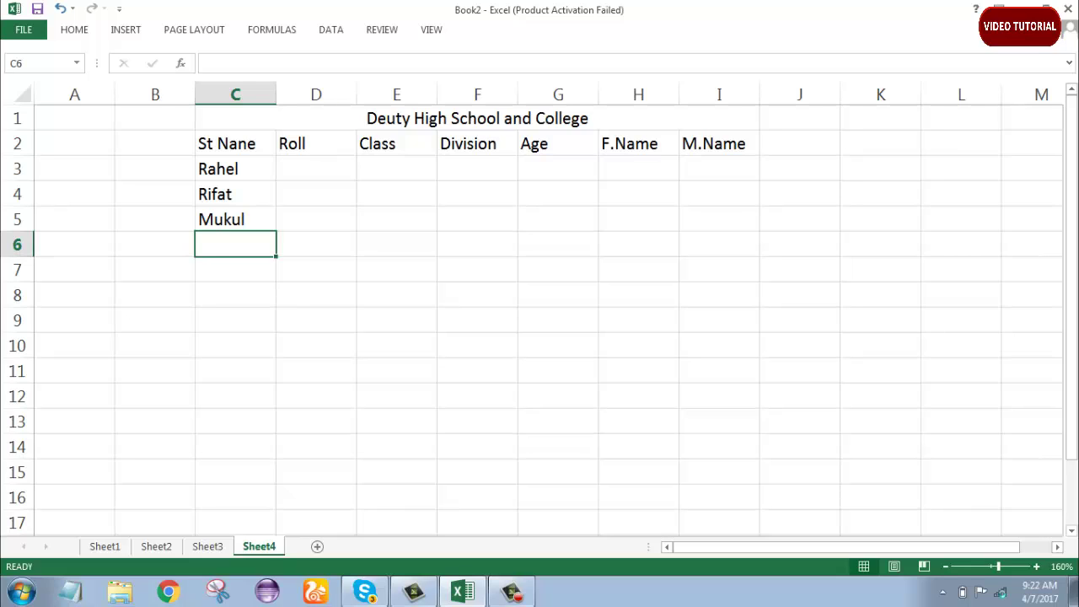
Enter the remaining three student names in C6 to C8
type("Na")
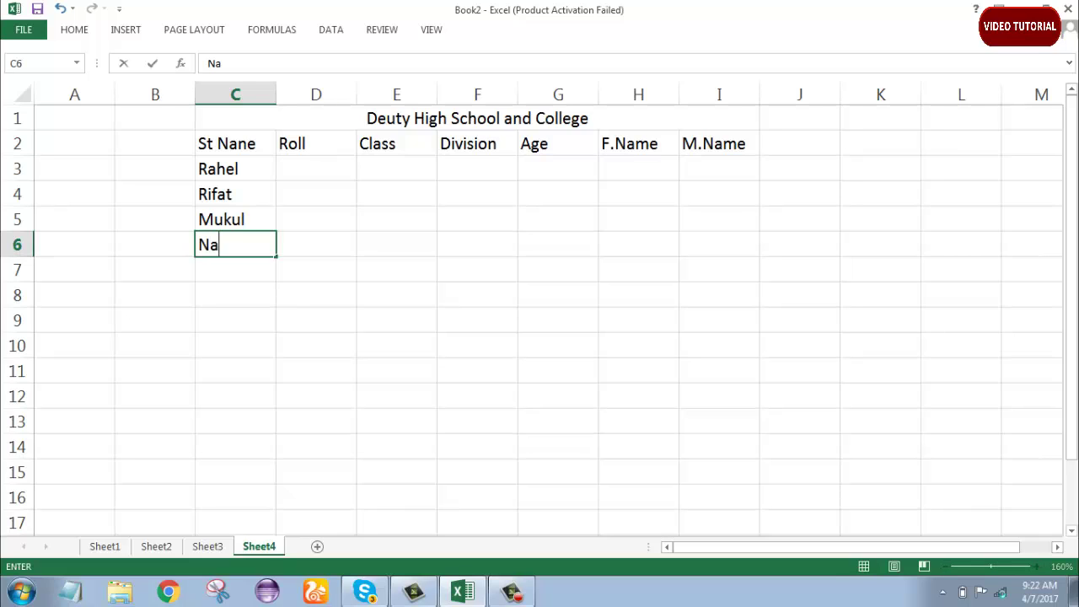
type("yon")
key("Return")
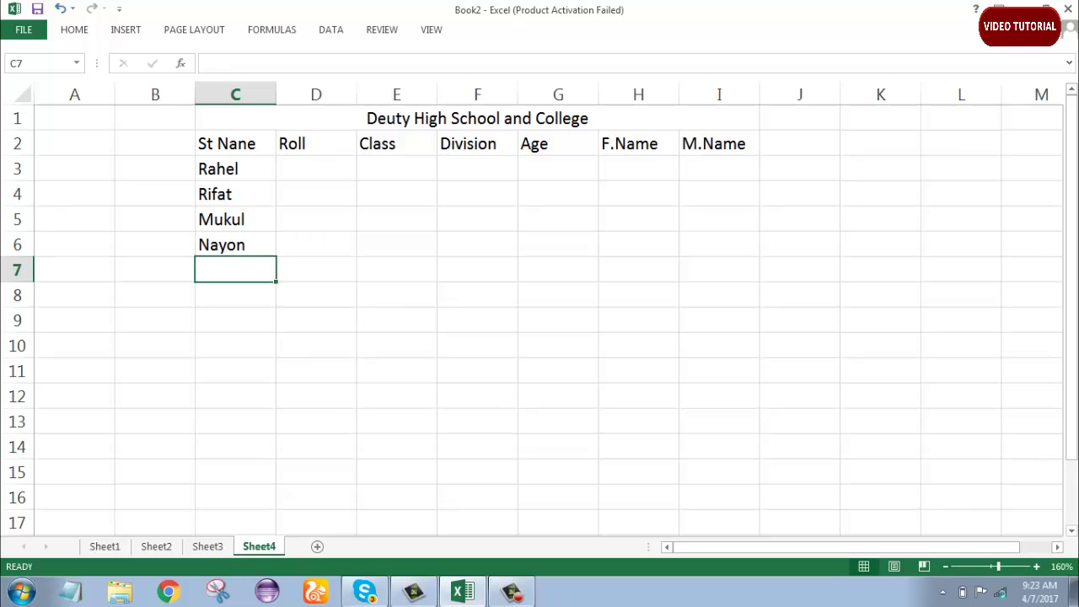
type("Mo")
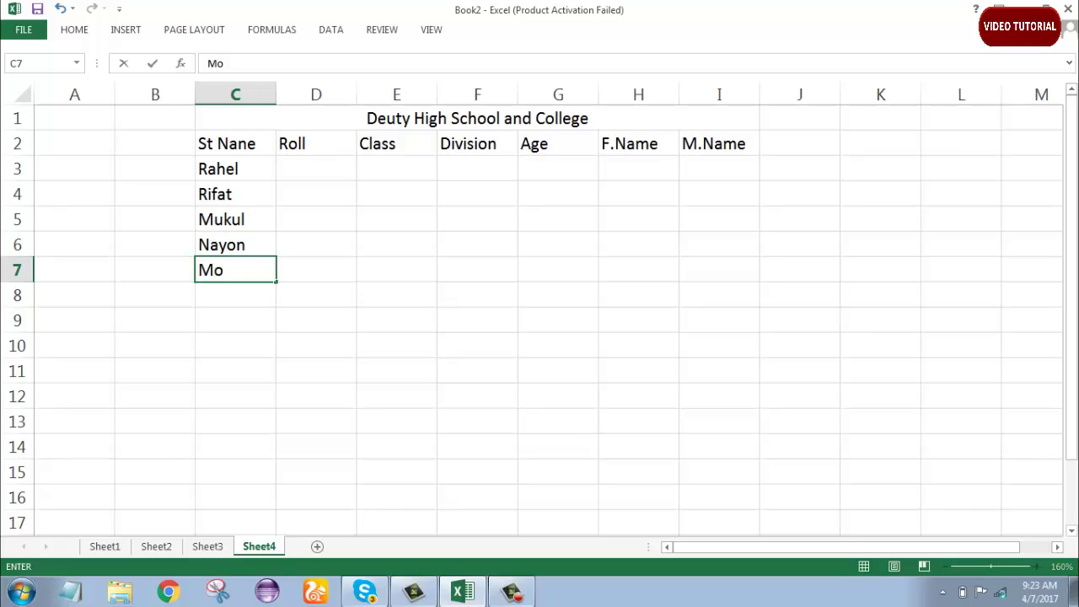
type("nisa")
key("Return")
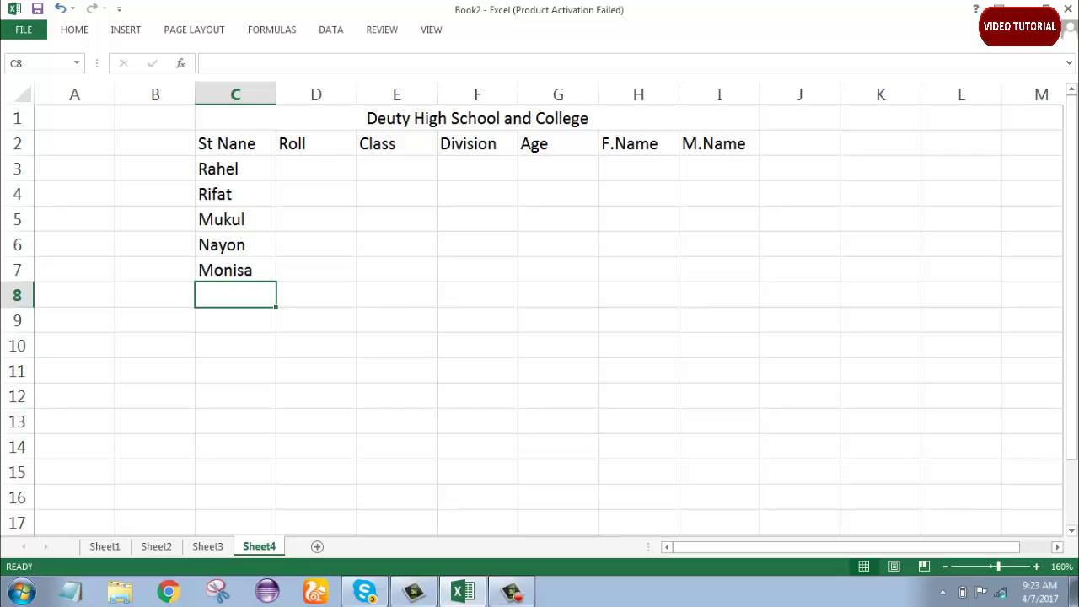
type("S")
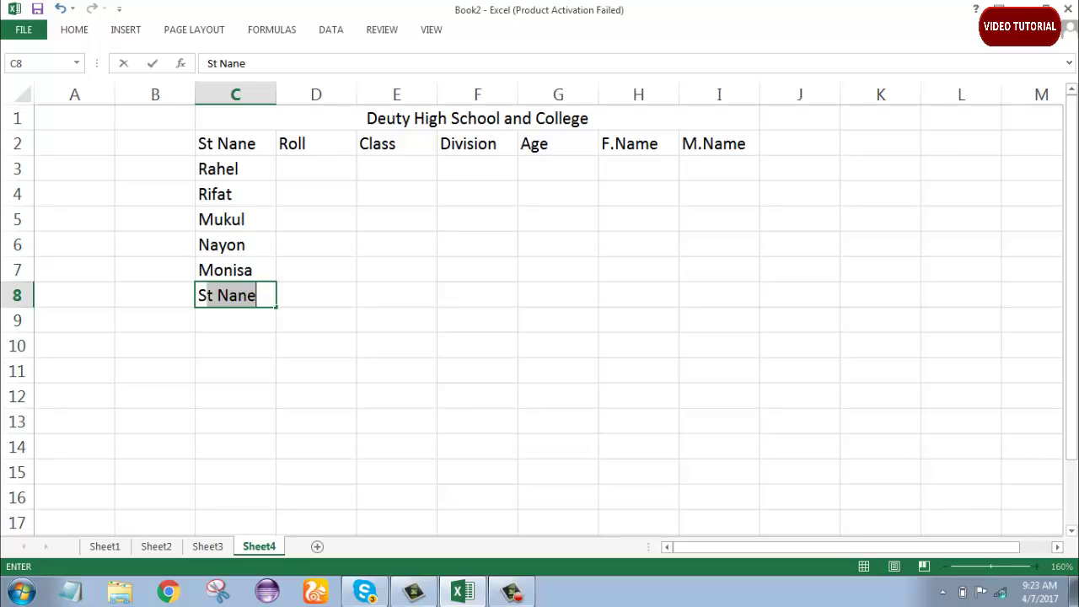
type("ayeda")
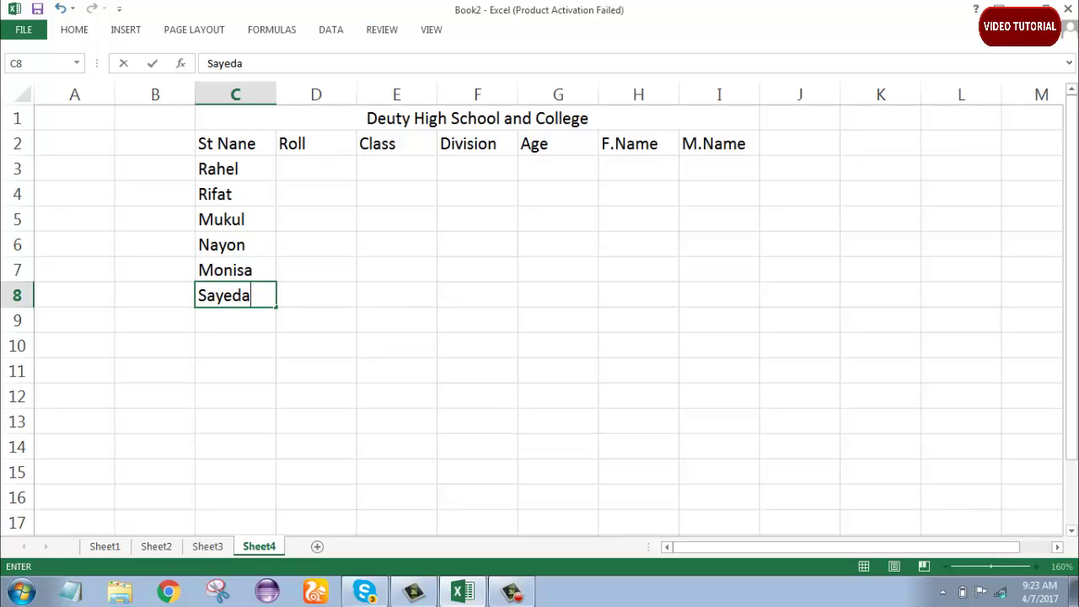
left_click(316, 169)
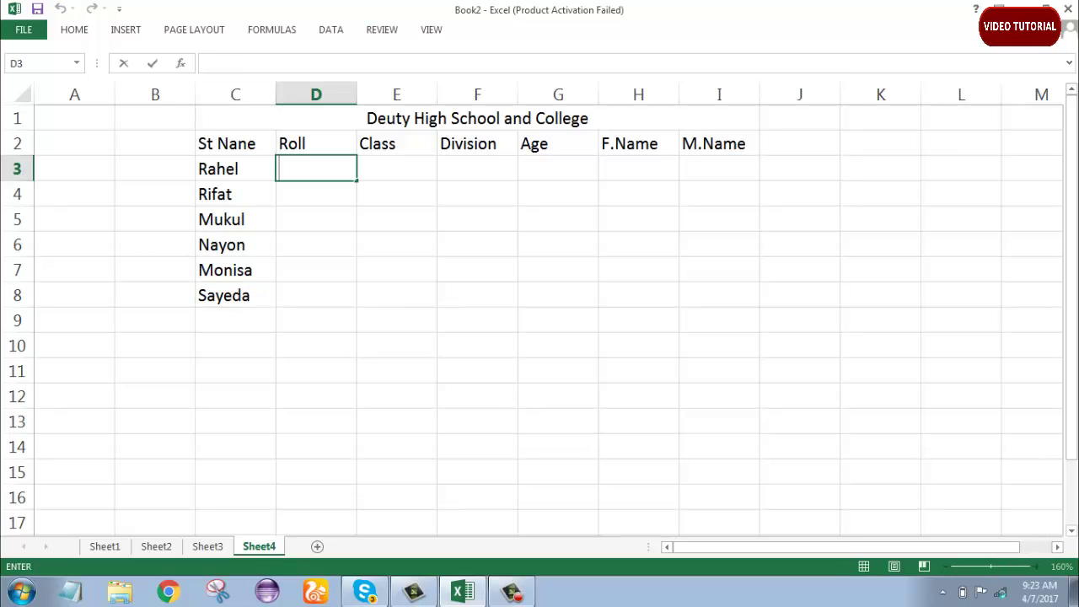
Enter roll numbers 1 through 6 in D3 to D8
type("1")
key("Return")
type("2")
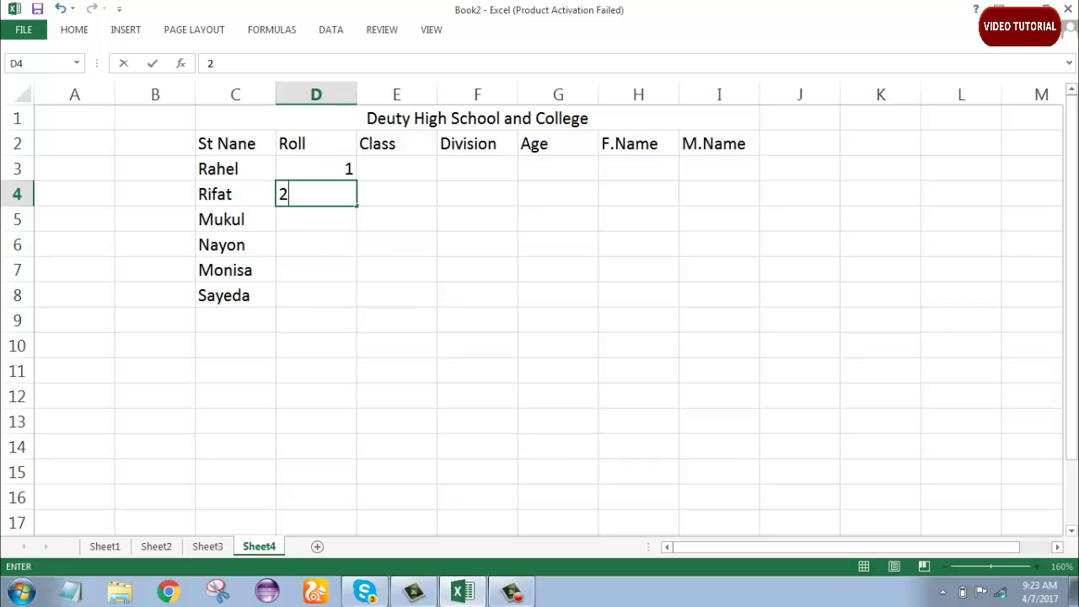
key("Return")
type("3")
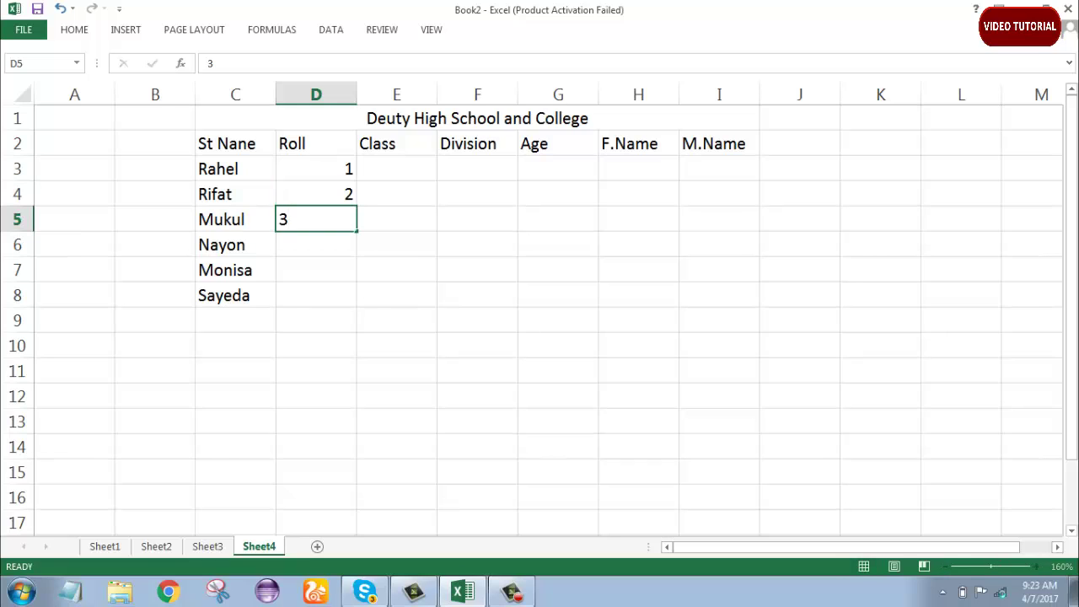
key("Return")
type("4")
key("Return")
type("5")
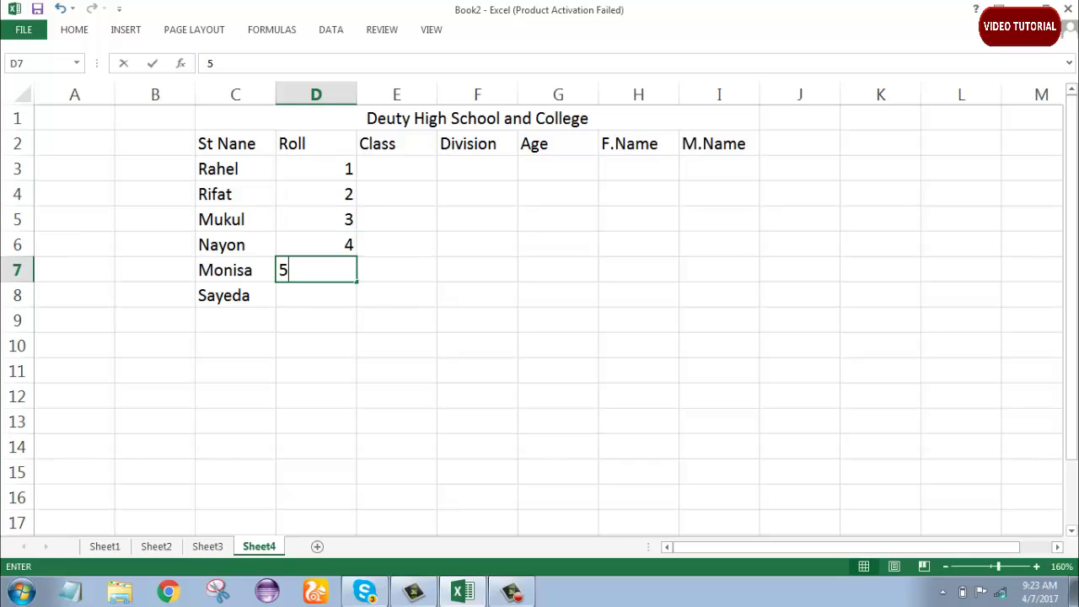
key("Return")
type("6")
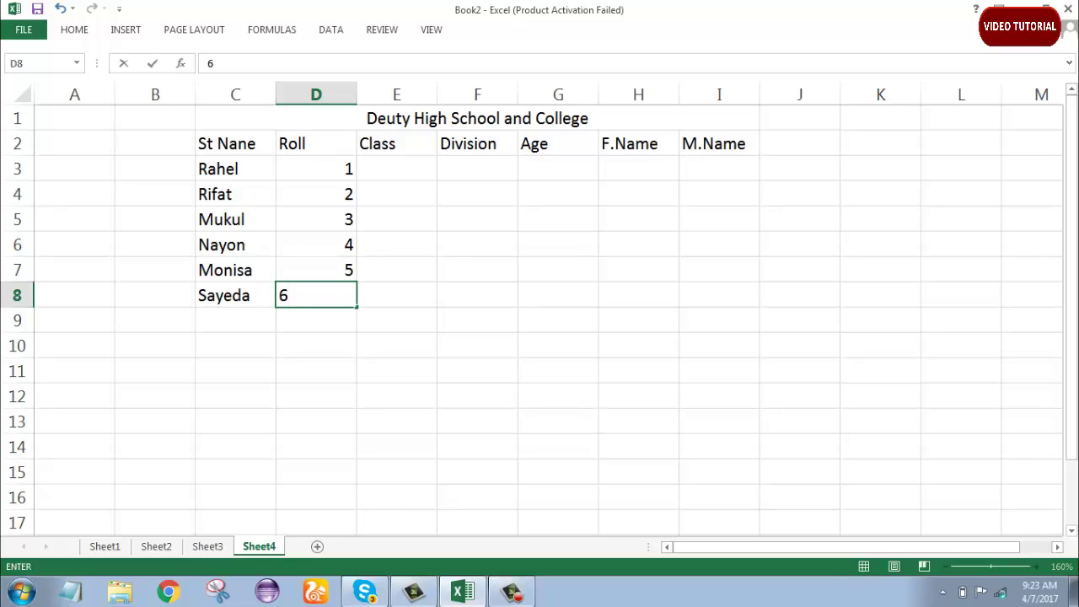
left_click(396, 169)
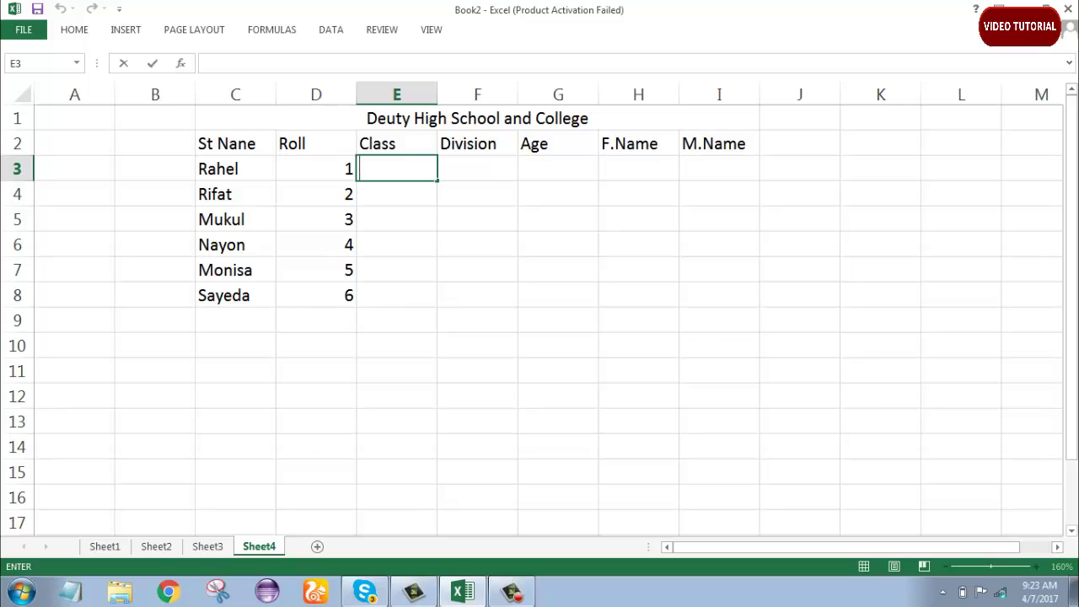
Enter class x for all six students in E3 to E8
type("x")
key("Return")
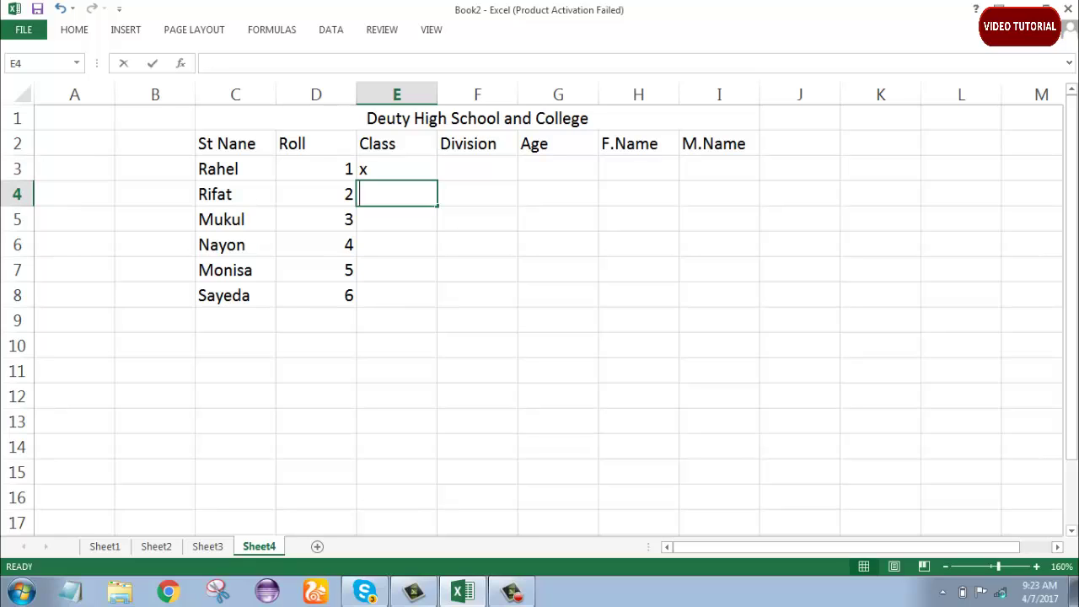
type("x")
key("Return")
type("x")
key("Return")
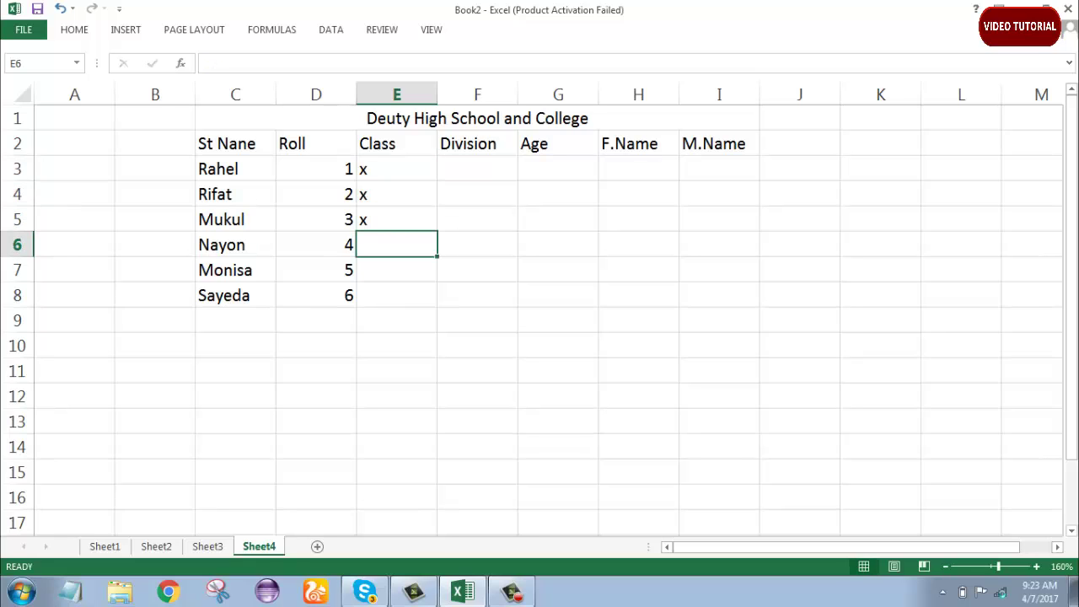
type("x")
key("Return")
type("x")
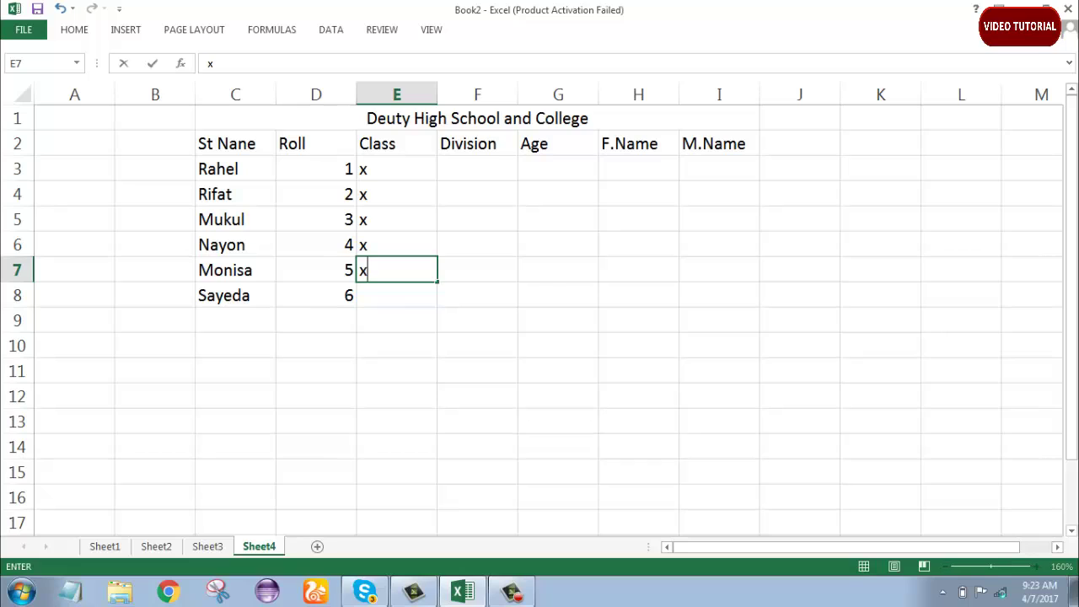
key("Return")
type("x")
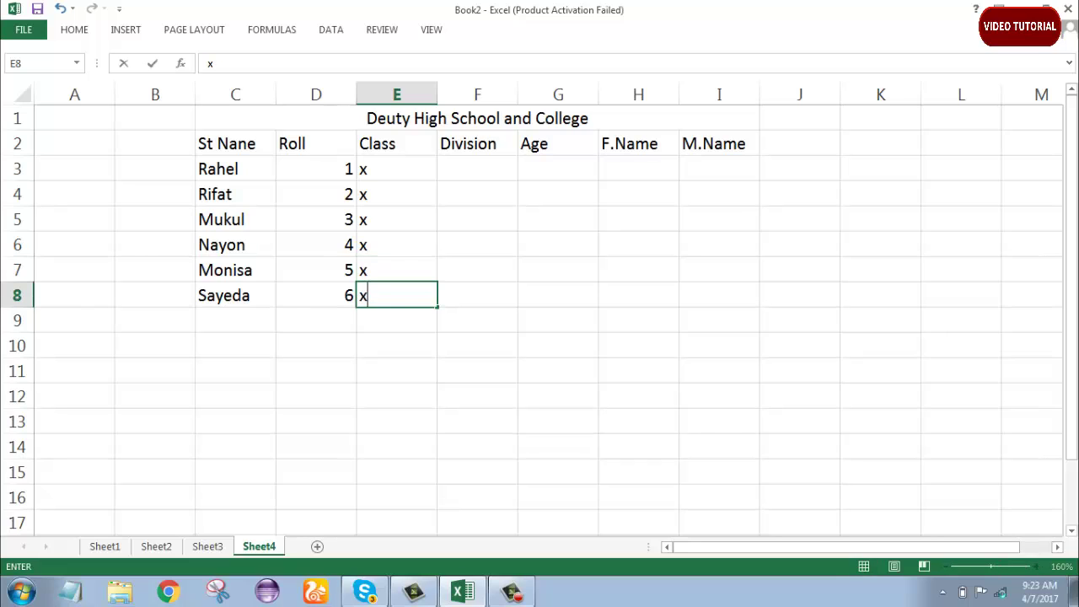
left_click(477, 168)
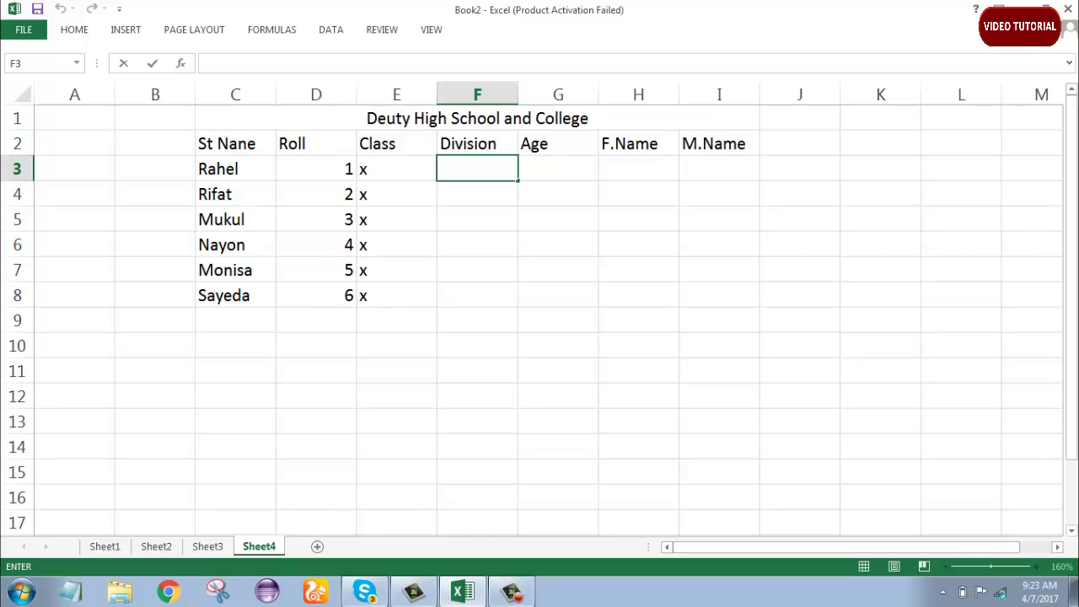
Enter the divisions Science, Science, Arts, Arts in F3 to F6
type("S")
type("cien")
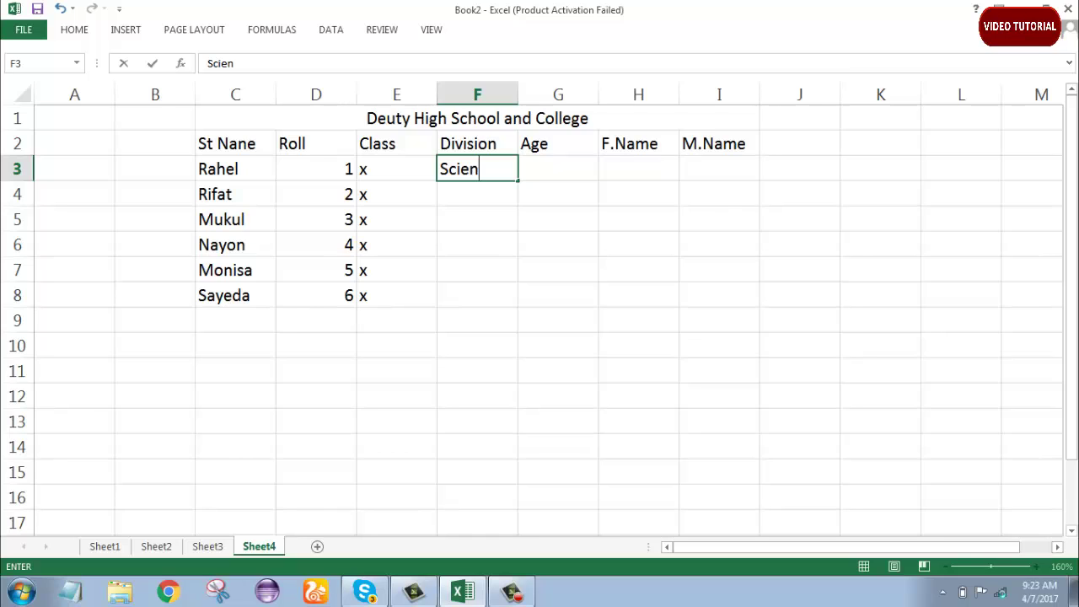
type("ce")
key("Return")
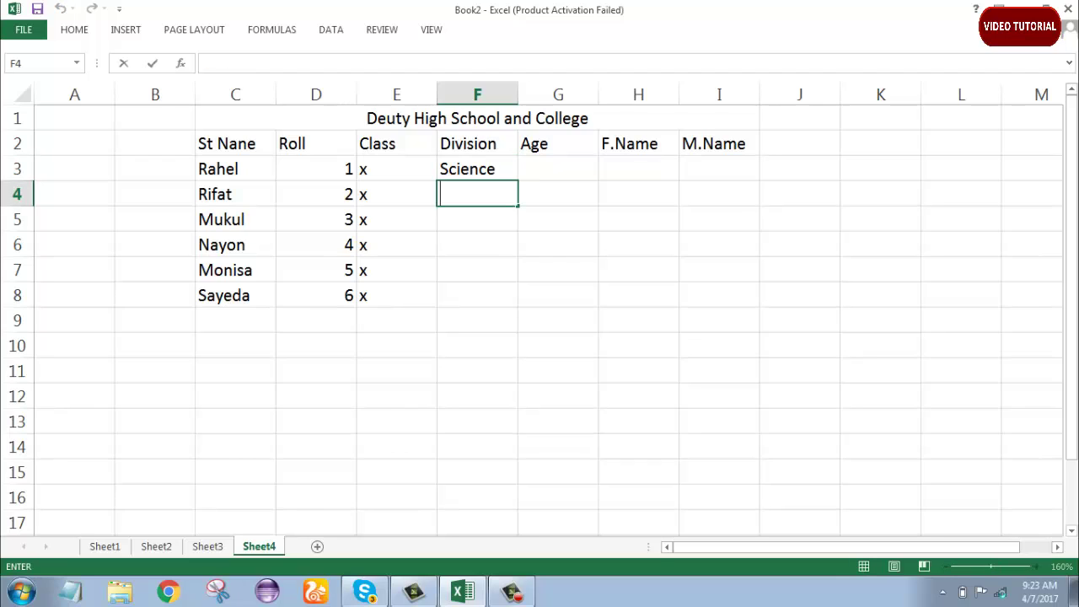
type("S")
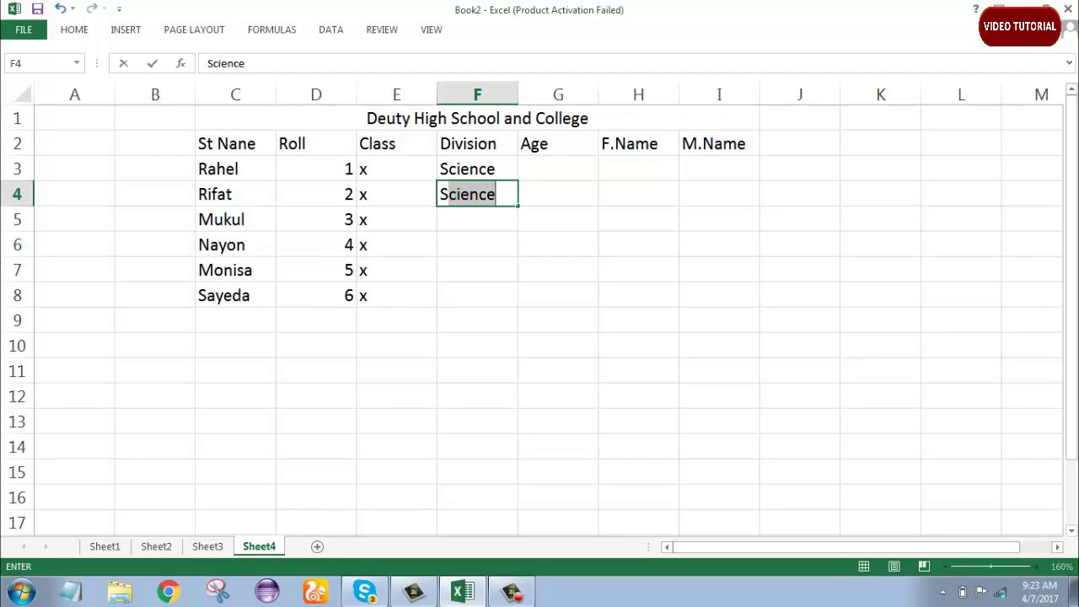
key("Return")
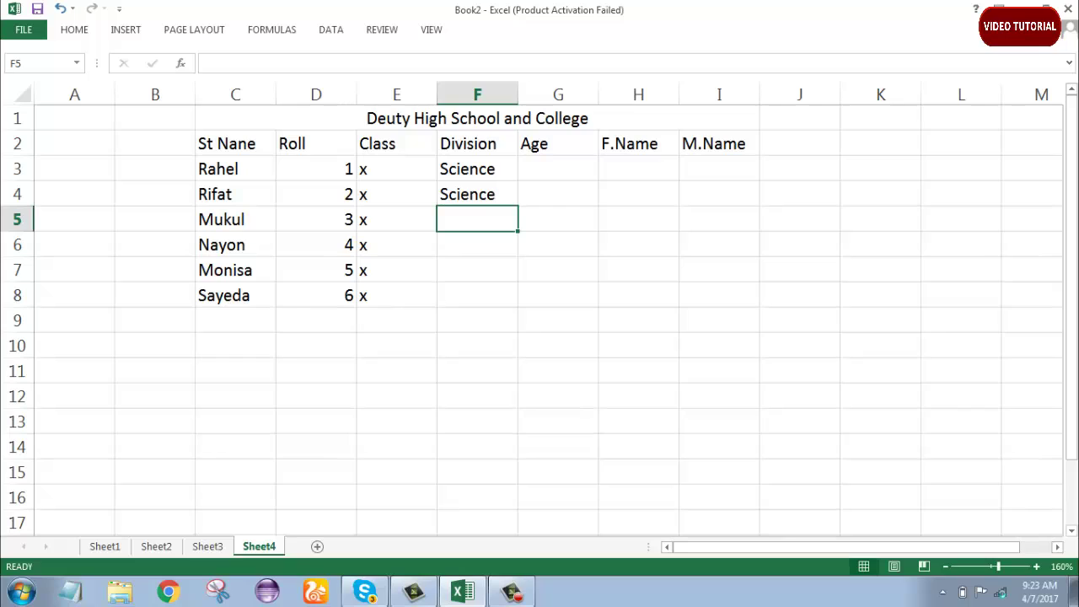
type("Ar")
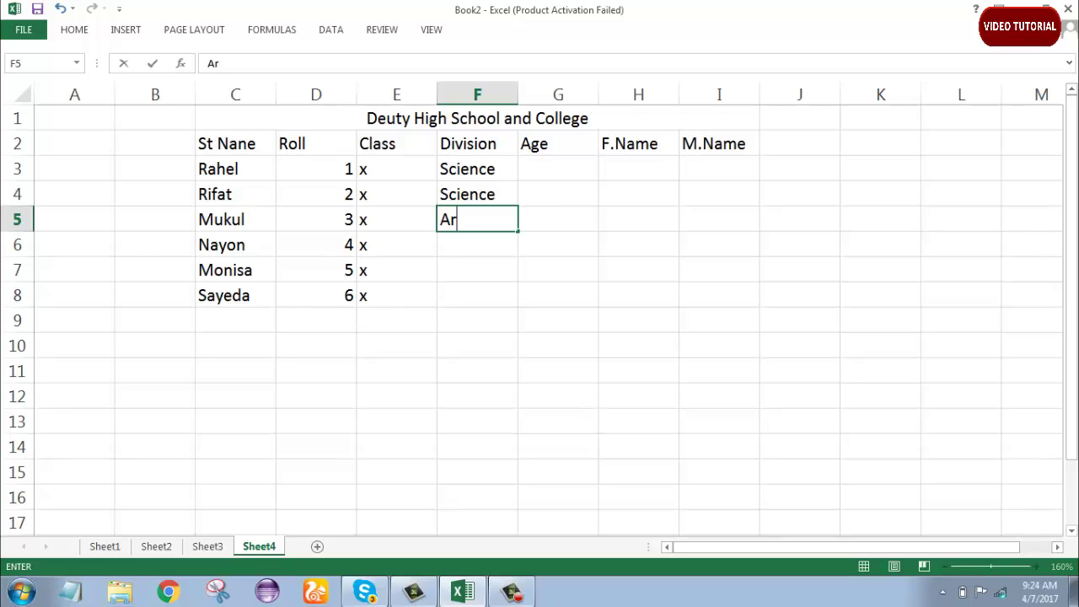
type("ts")
key("Return")
type("A")
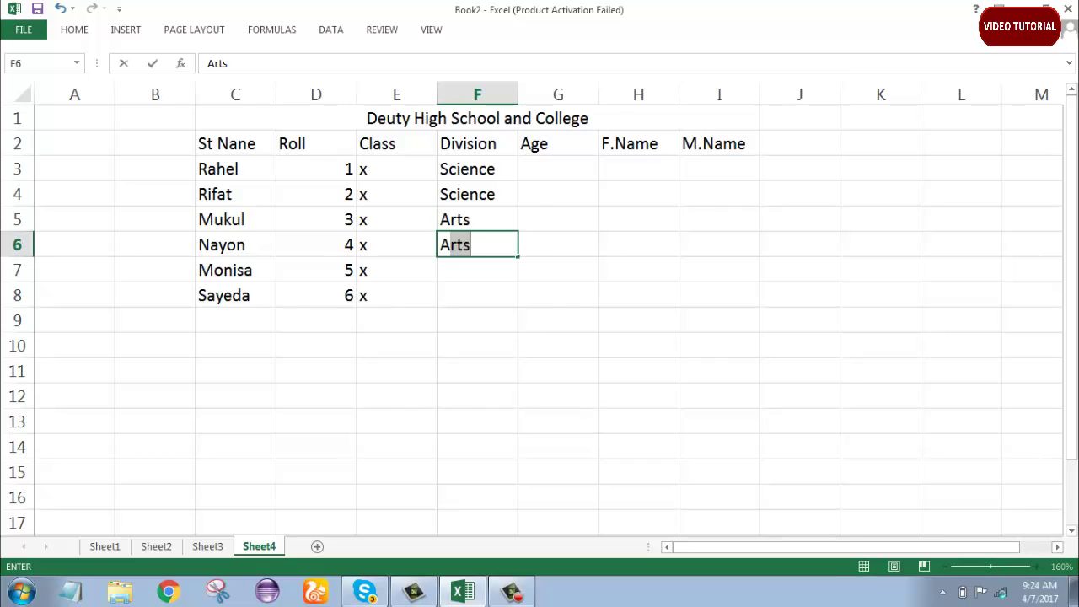
key("Return")
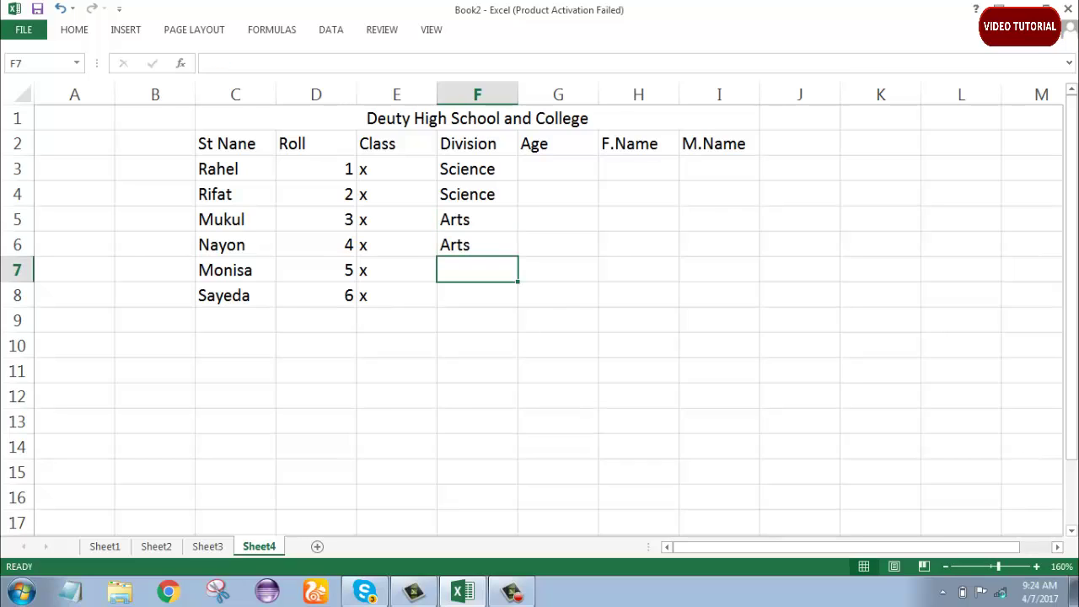
Enter Science and Commerce in F7 and F8, then widen column F to fit
type("Science")
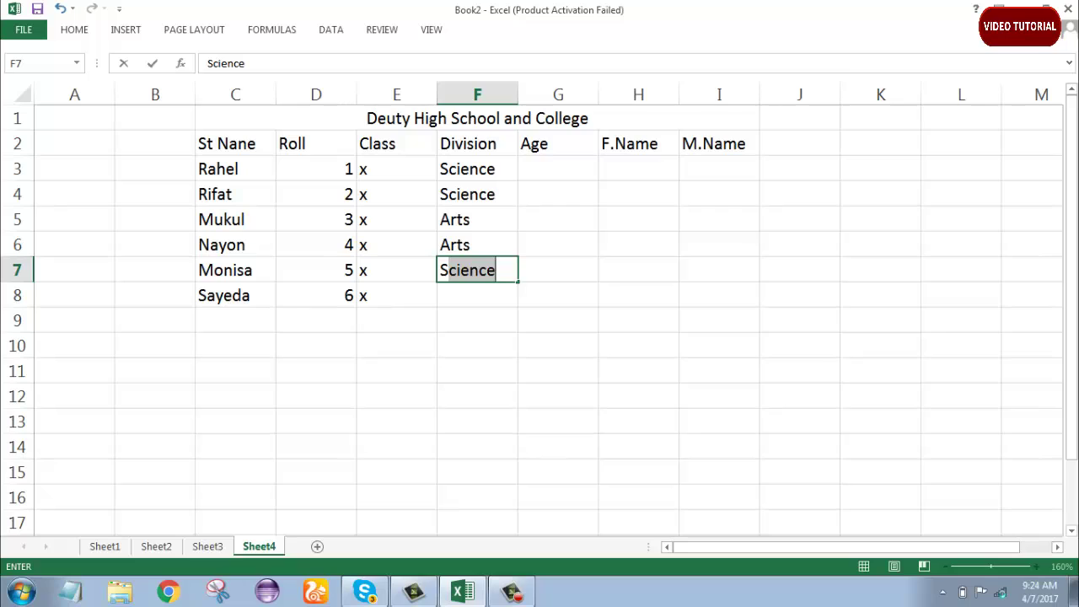
key("Return")
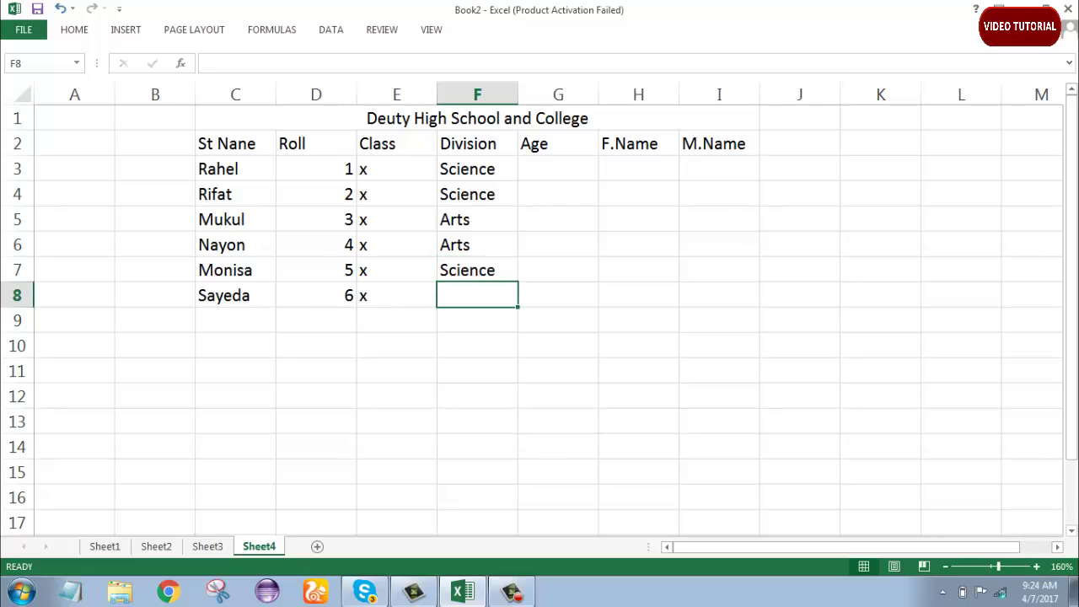
type("Comm")
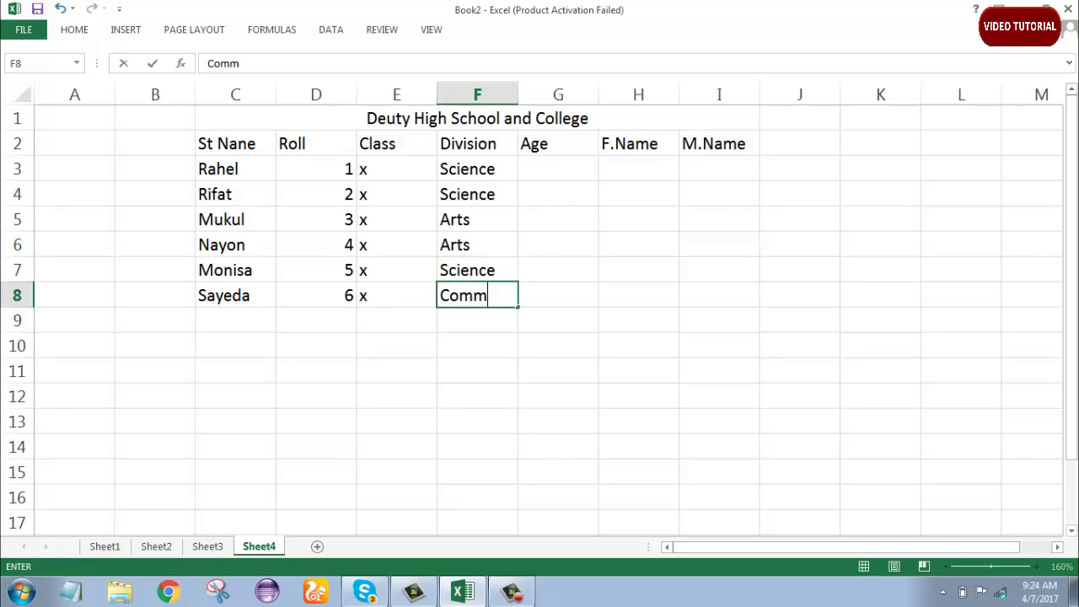
type("erce")
left_click(719, 143)
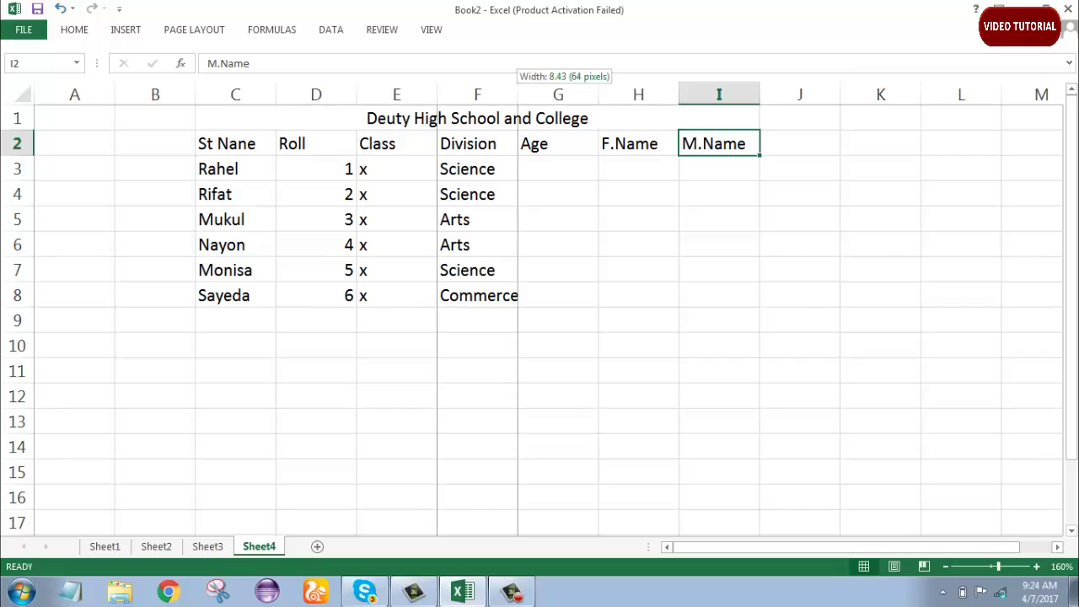
left_click_drag(518, 95, 531, 95)
left_click(570, 168)
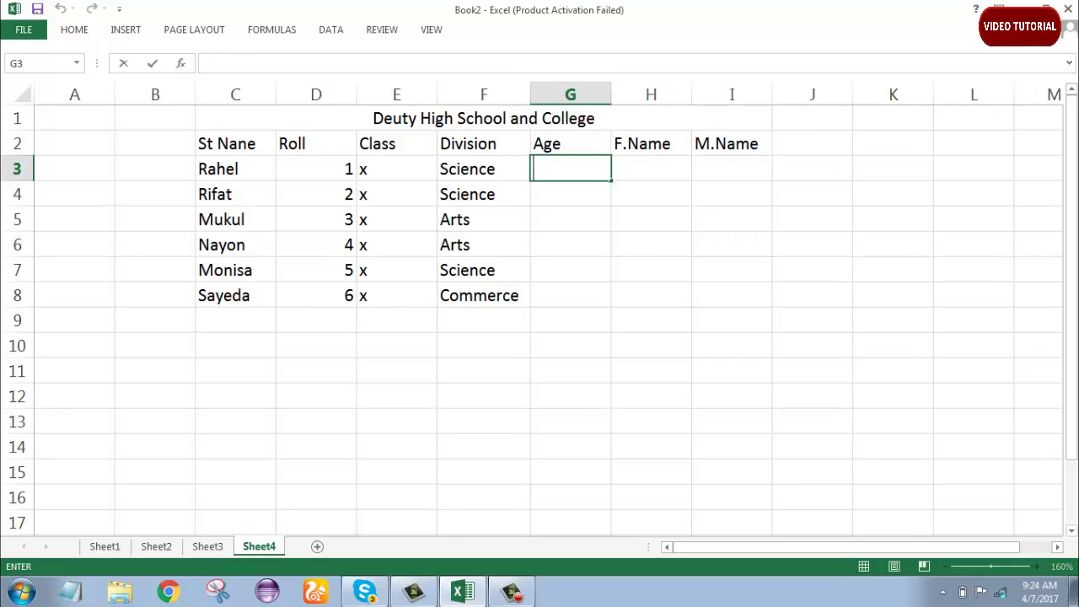
Enter the ages 16, 17 and 15 in G3 to G5, correcting a mistyped digit
type("1")
type("6")
key("Return")
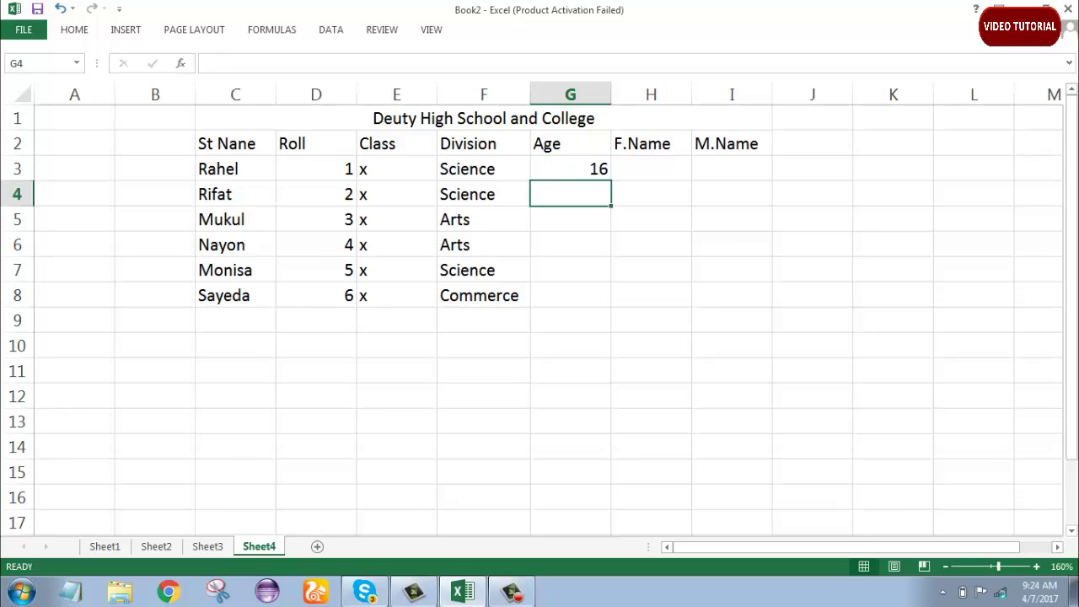
type("2")
key("BackSpace")
type("1")
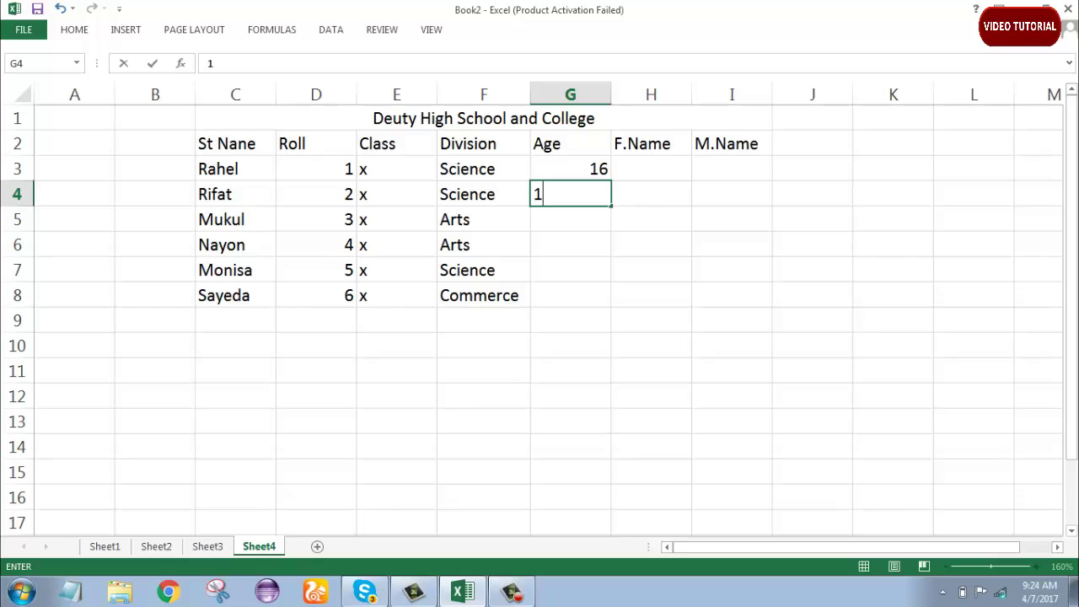
type("7")
key("Return")
type("15")
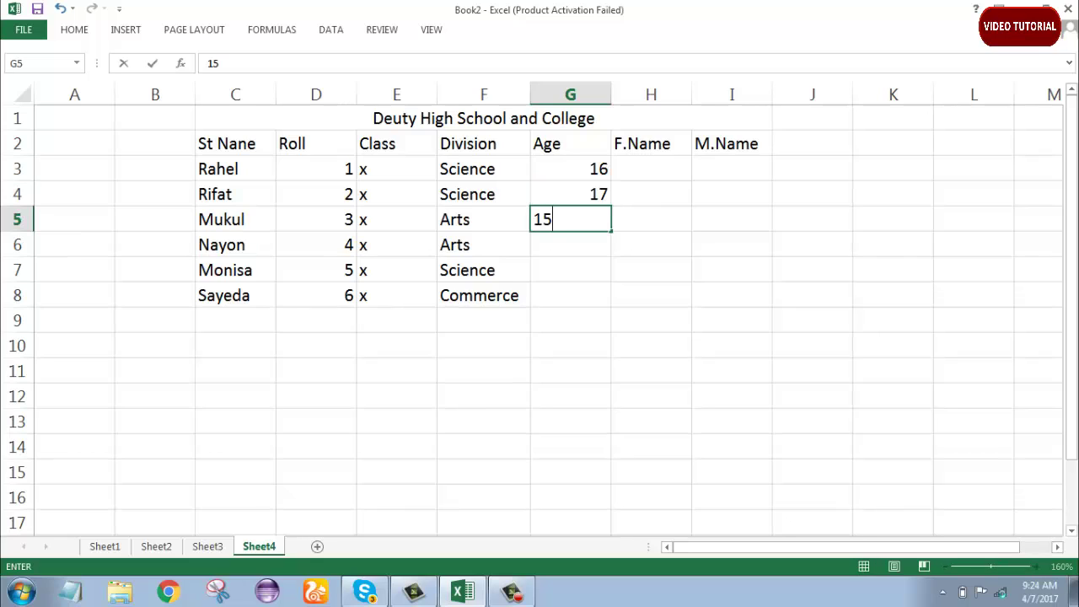
key("Return")
Enter the ages 16, 14 and 15 in G6 to G8
type("16")
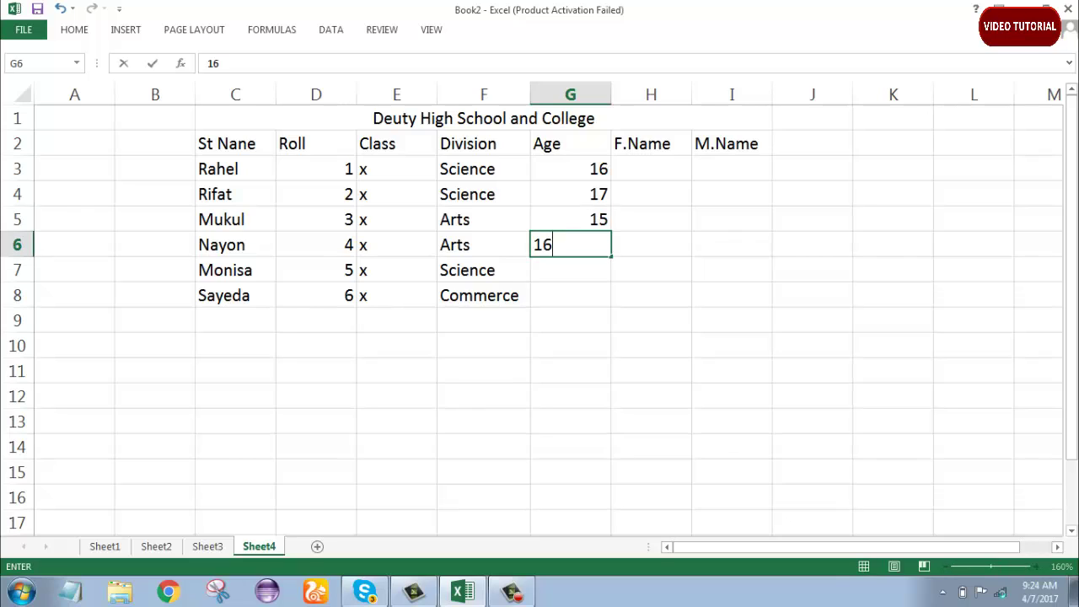
key("Return")
type("1")
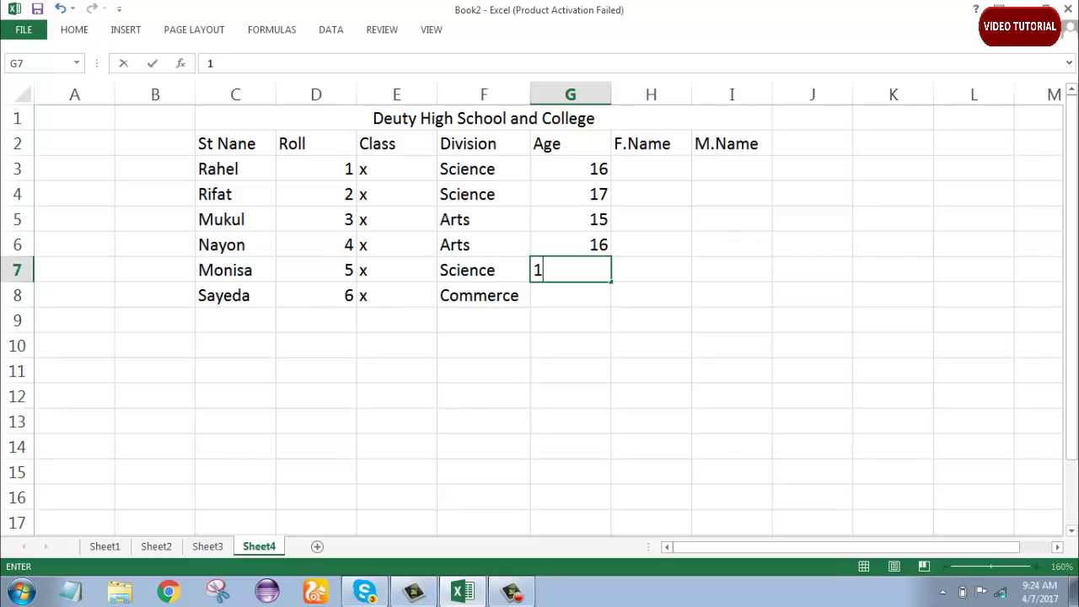
type("4")
key("Return")
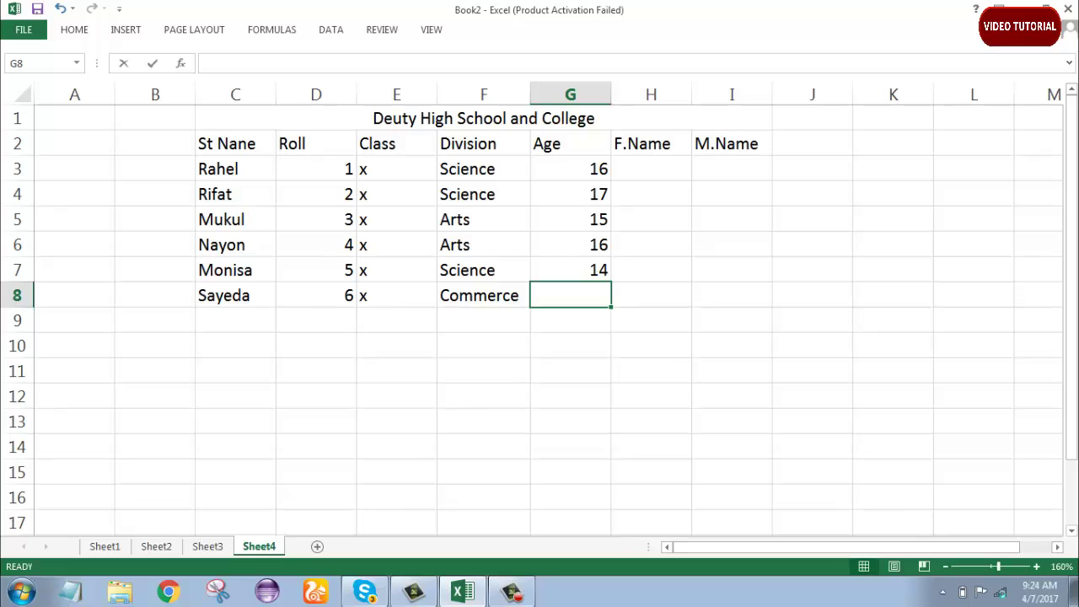
type("15")
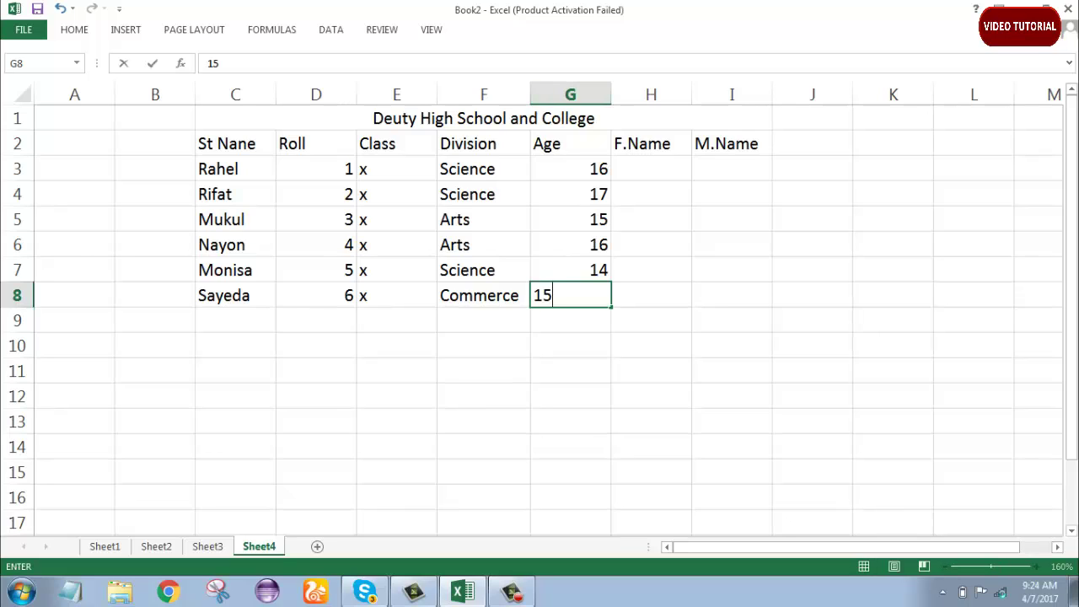
left_click(650, 169)
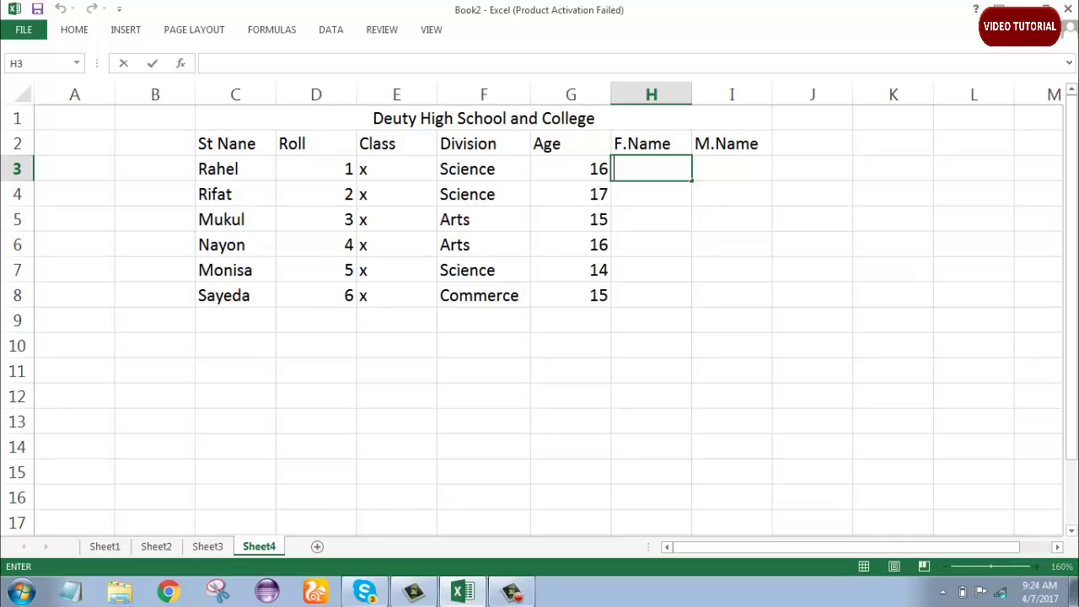
Enter five fathers' names down the F.Name column from H3 to H7, fixing one typo
type("Monj")
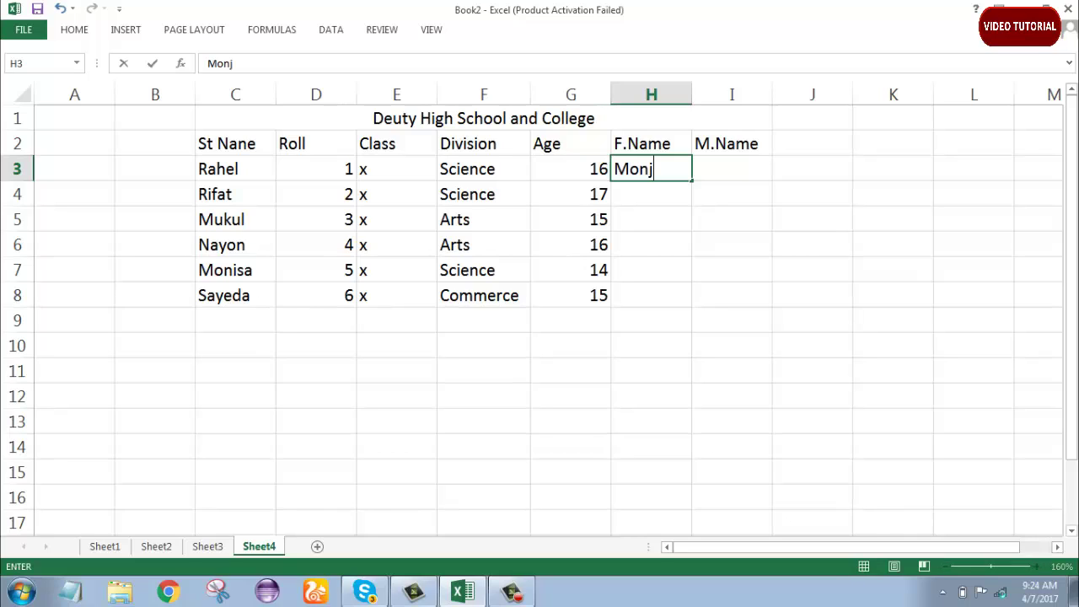
type("ur")
type("ul")
key("Return")
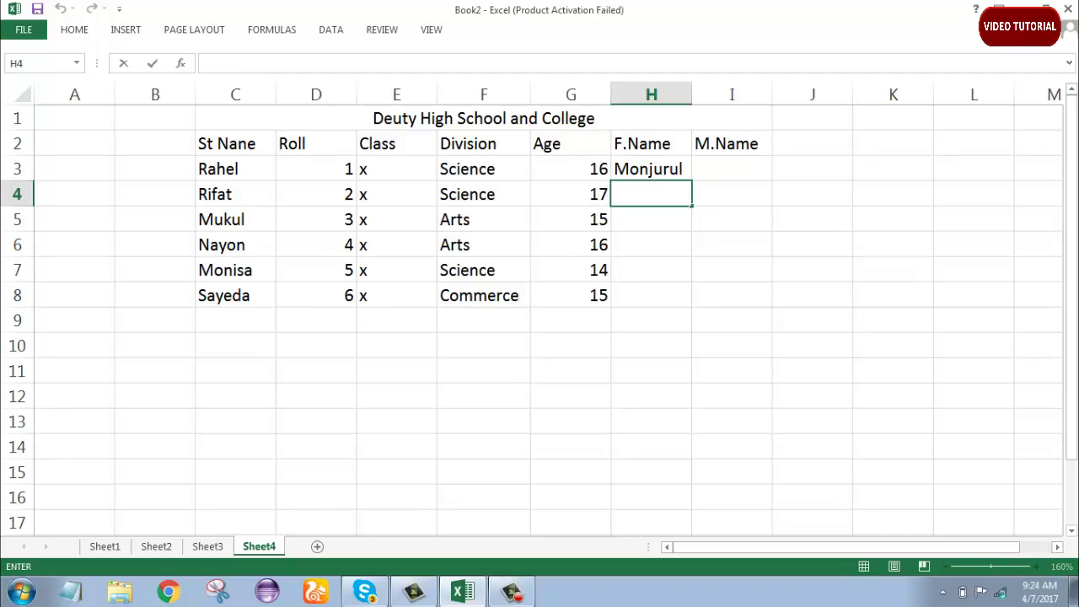
type("Mosi")
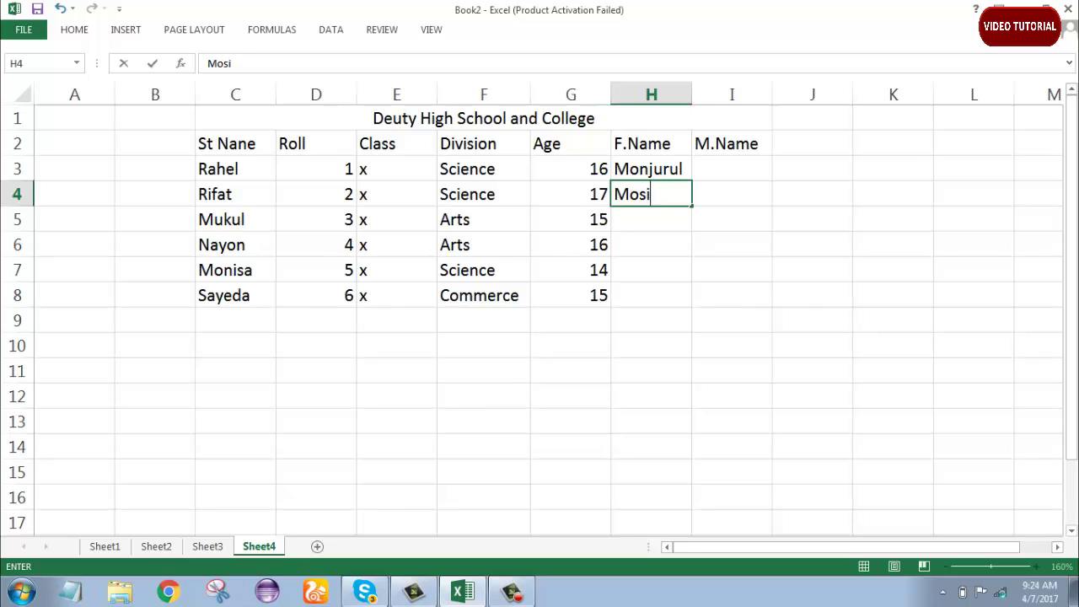
type("ur")
key("Return")
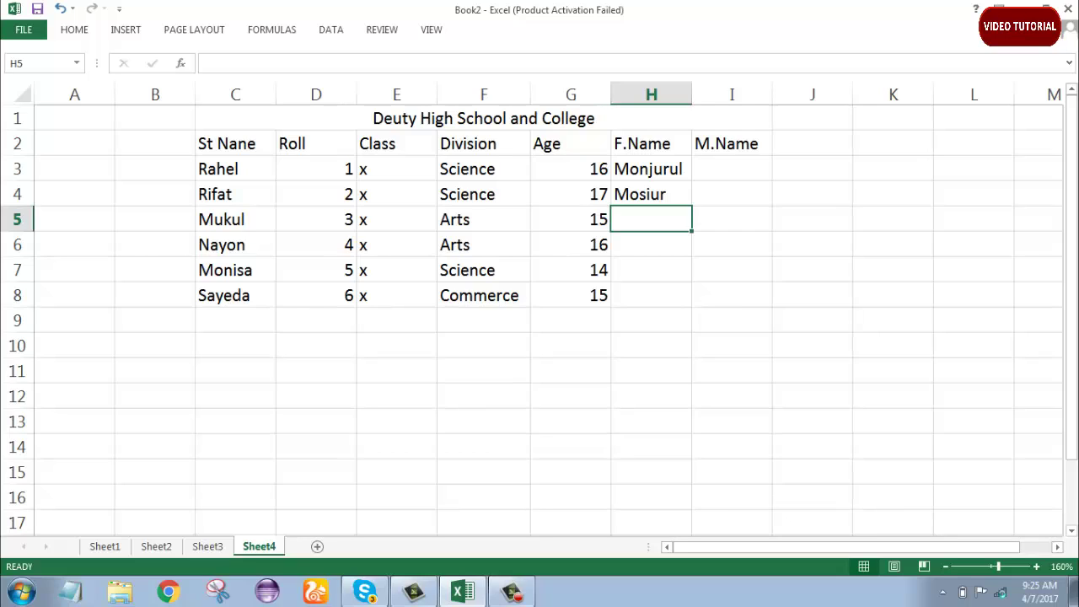
type("N")
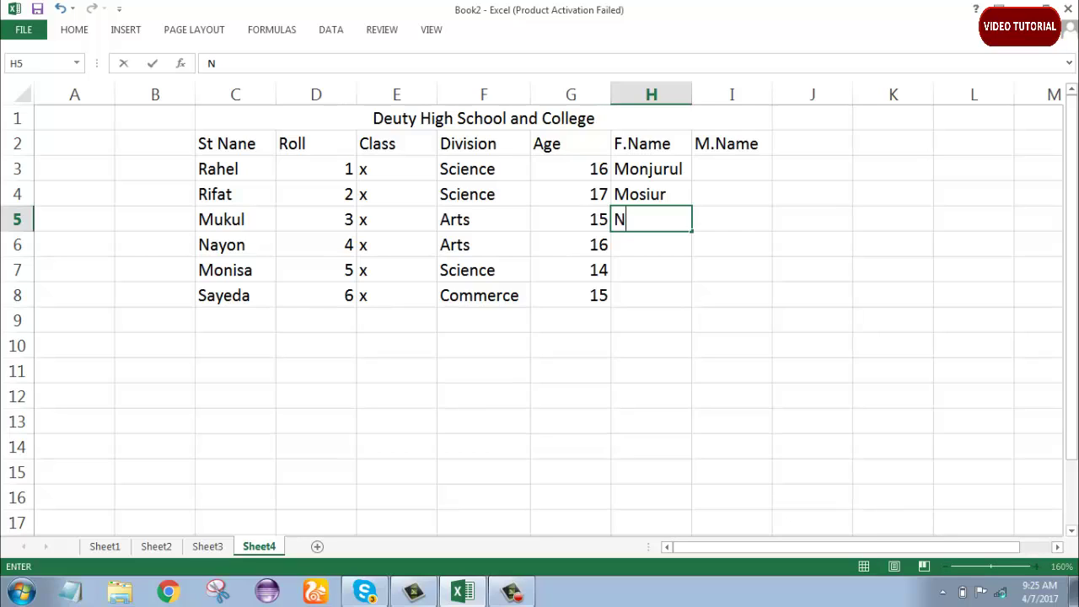
type("a")
type("x")
key("BackSpace")
type("zm")
type("ul")
key("Return")
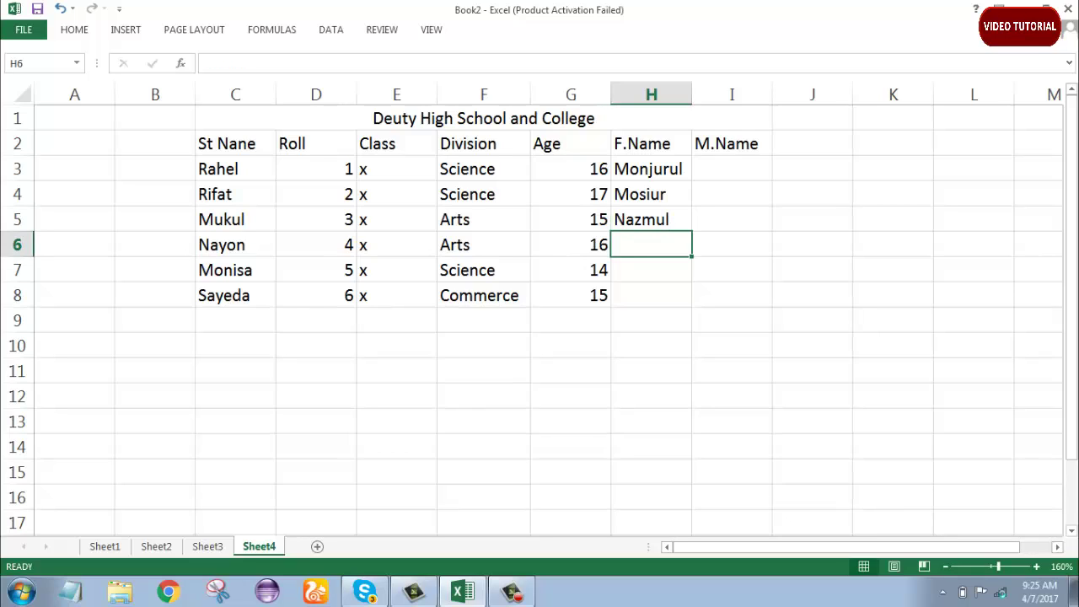
type("Ri")
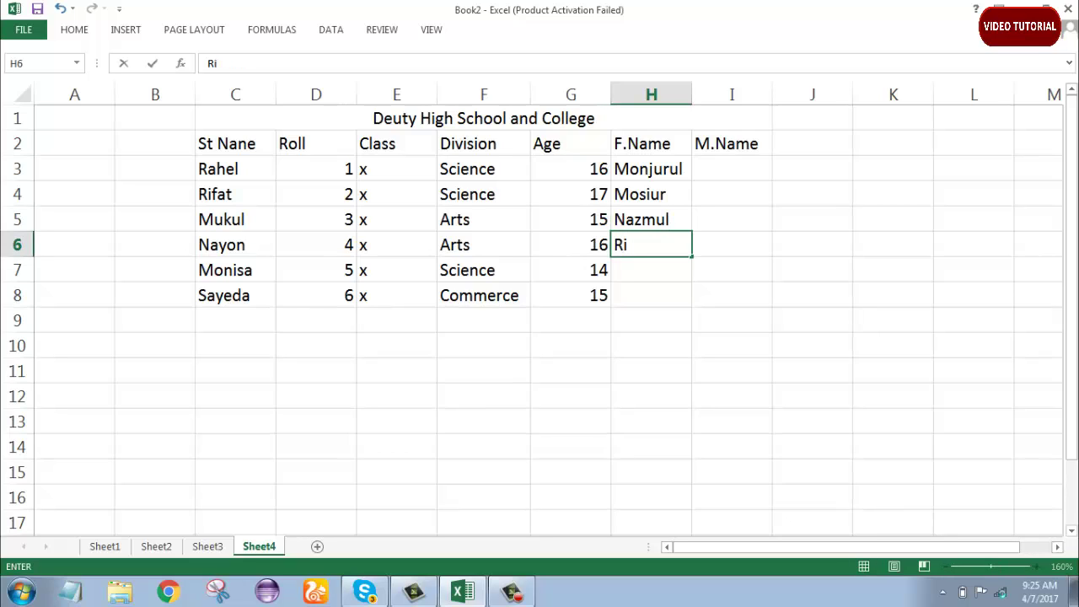
type("ad")
key("Return")
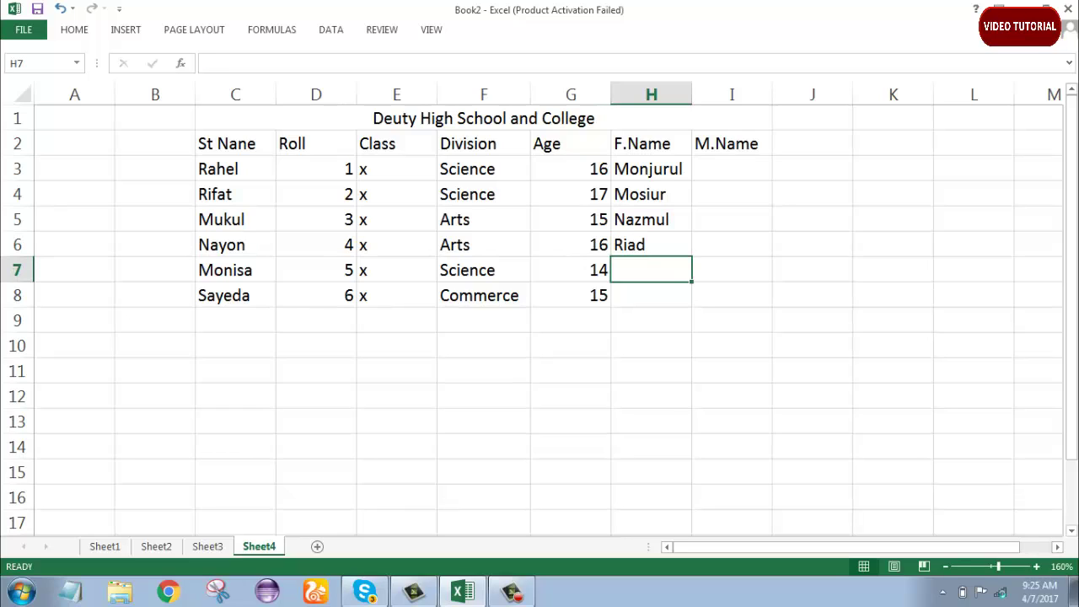
type("Ab")
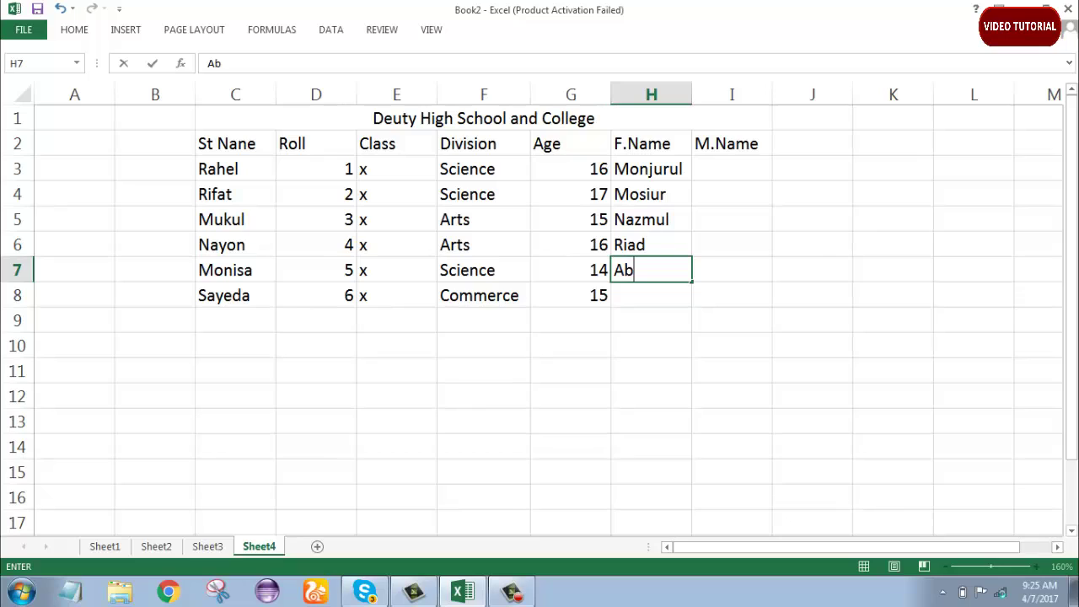
type("dul")
type(" Ma")
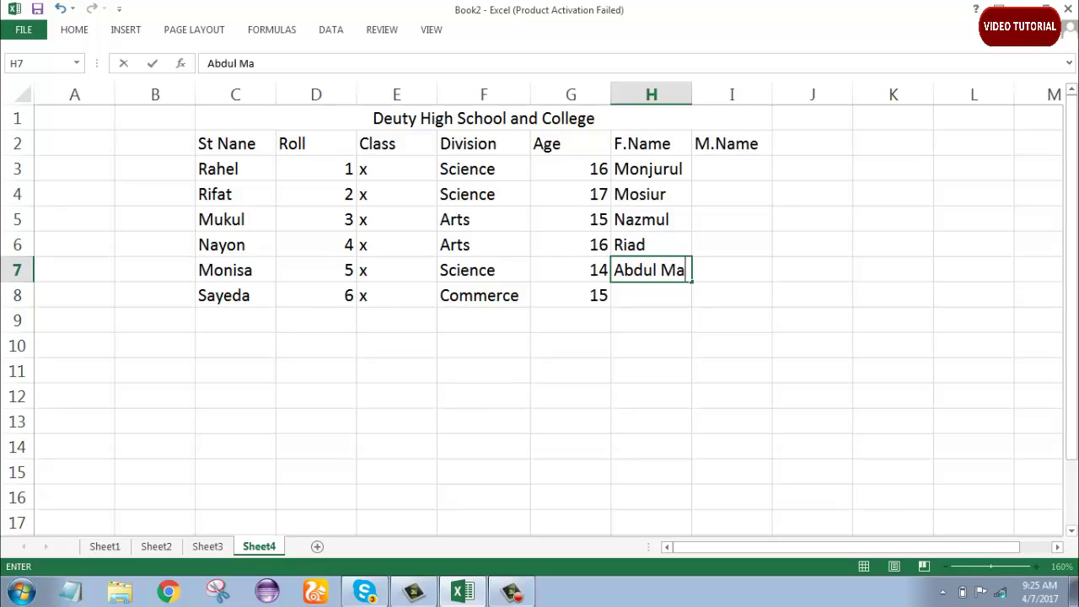
type("nna")
type("n")
left_click(732, 94)
left_click_drag(692, 94, 735, 95)
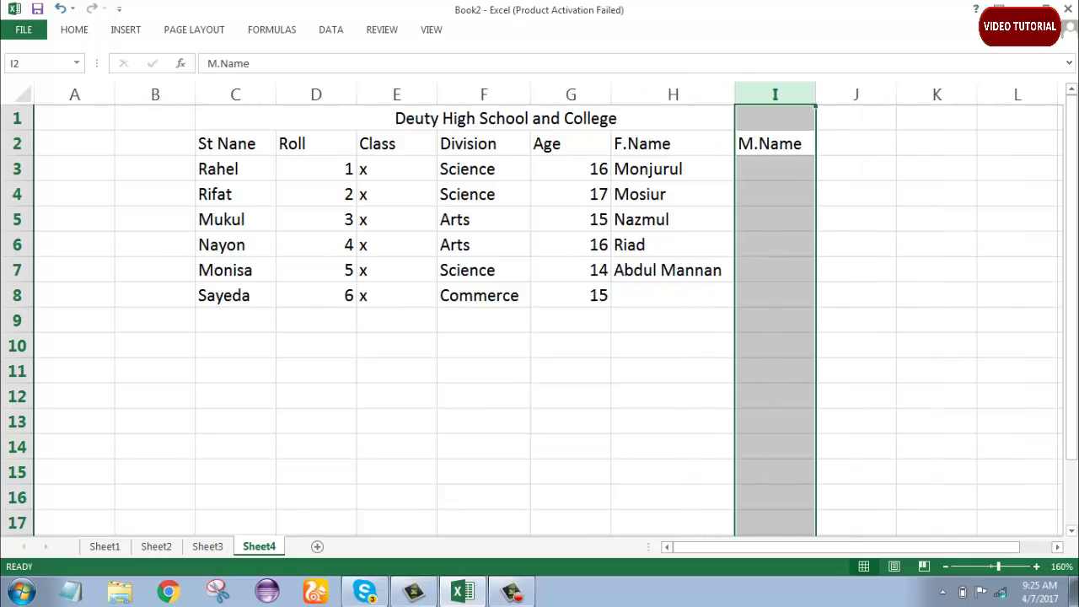
left_click(673, 295)
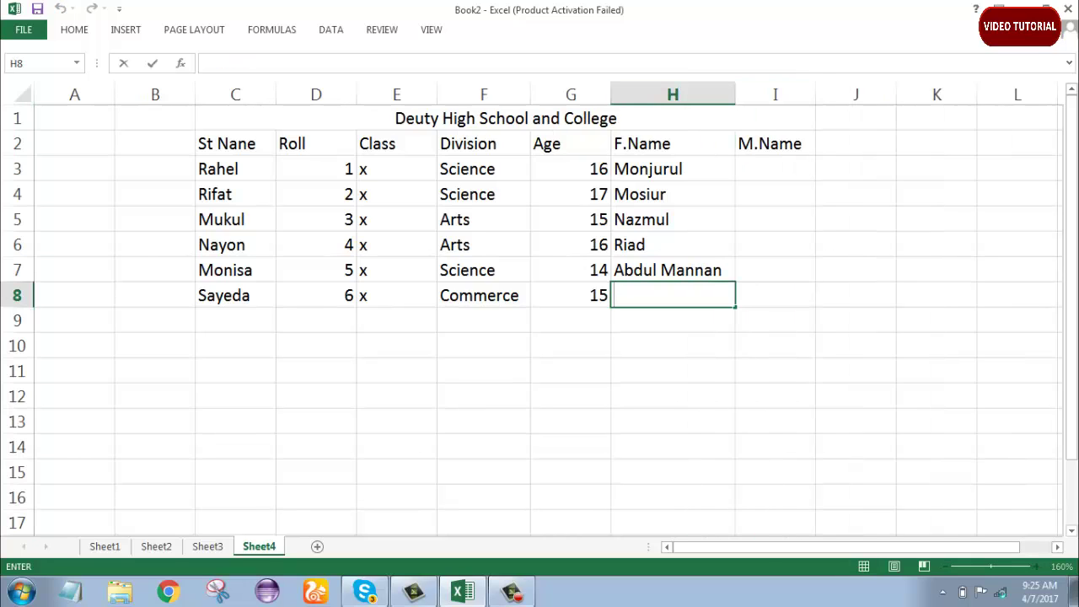
type("Sal")
type("am")
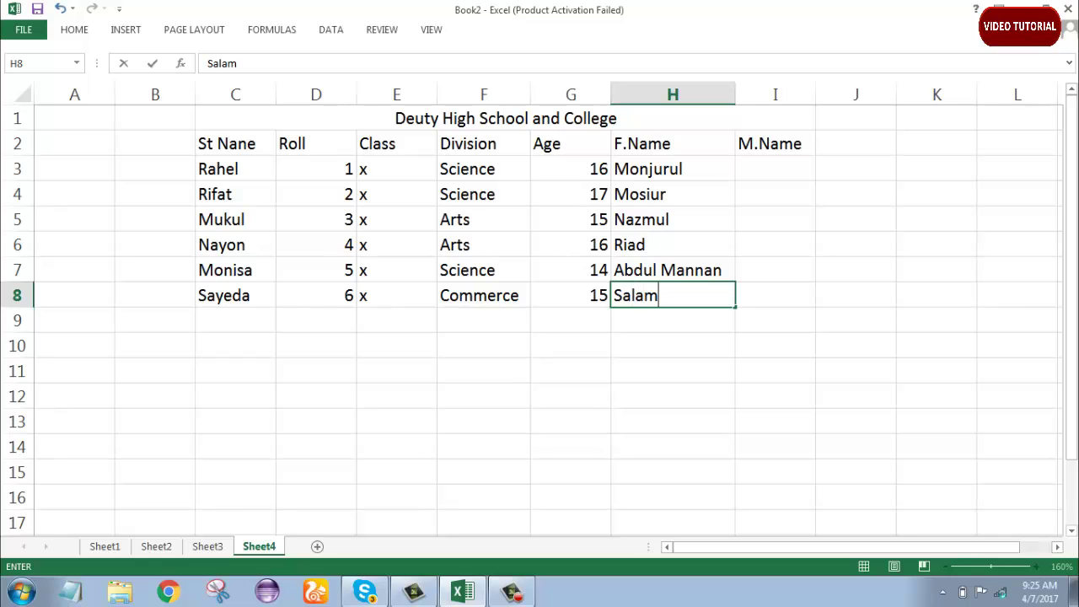
left_click(775, 169)
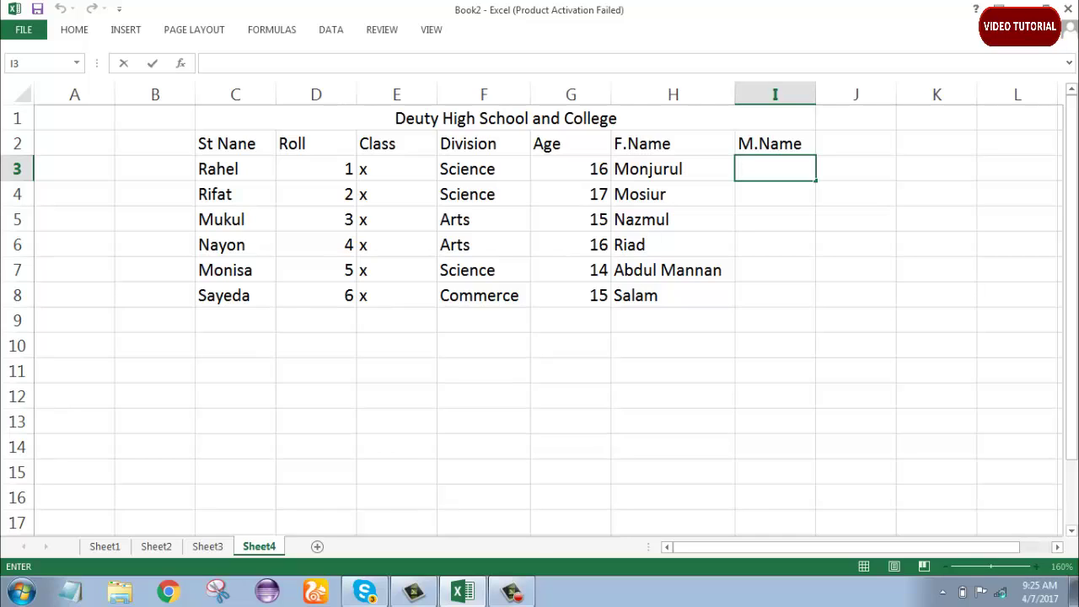
Enter the mother names Zarina, Dulali and Soiton in I3–I5
type("Za")
type("rina")
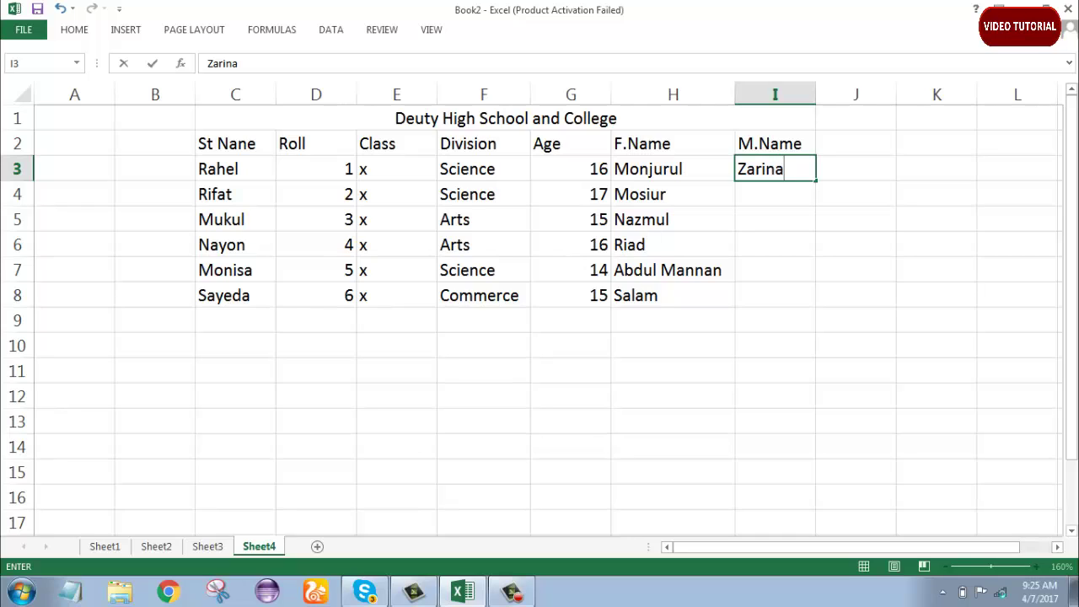
key("Return")
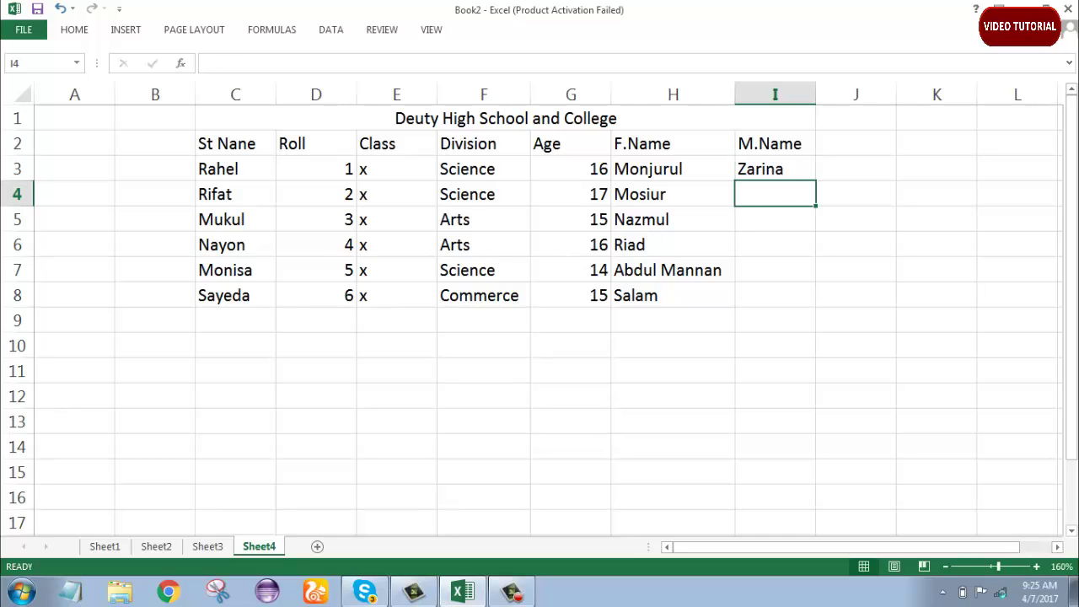
type("Du")
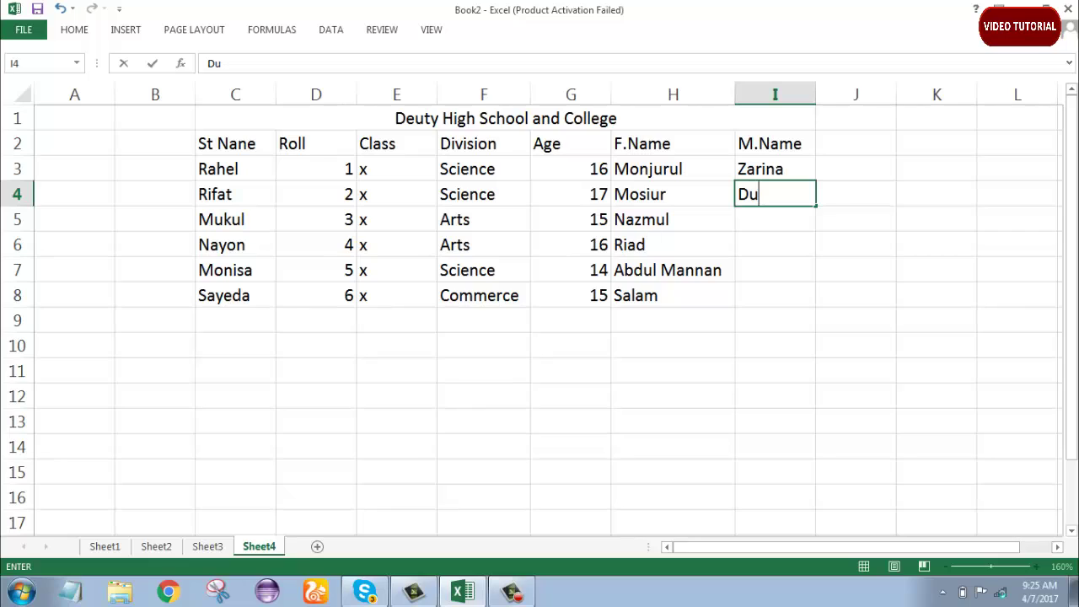
type("lali")
key("Return")
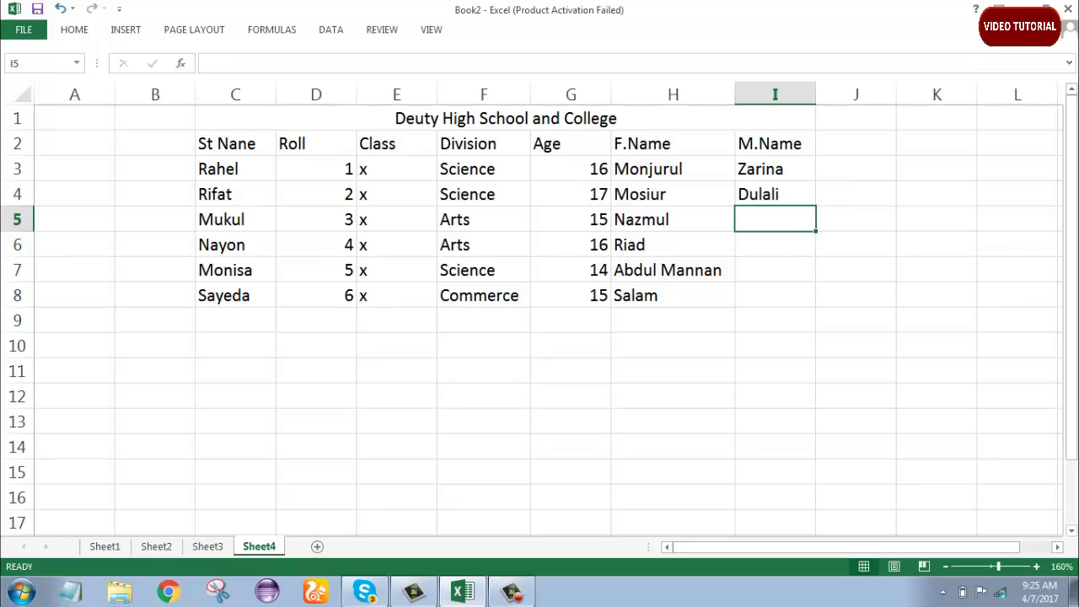
type("S")
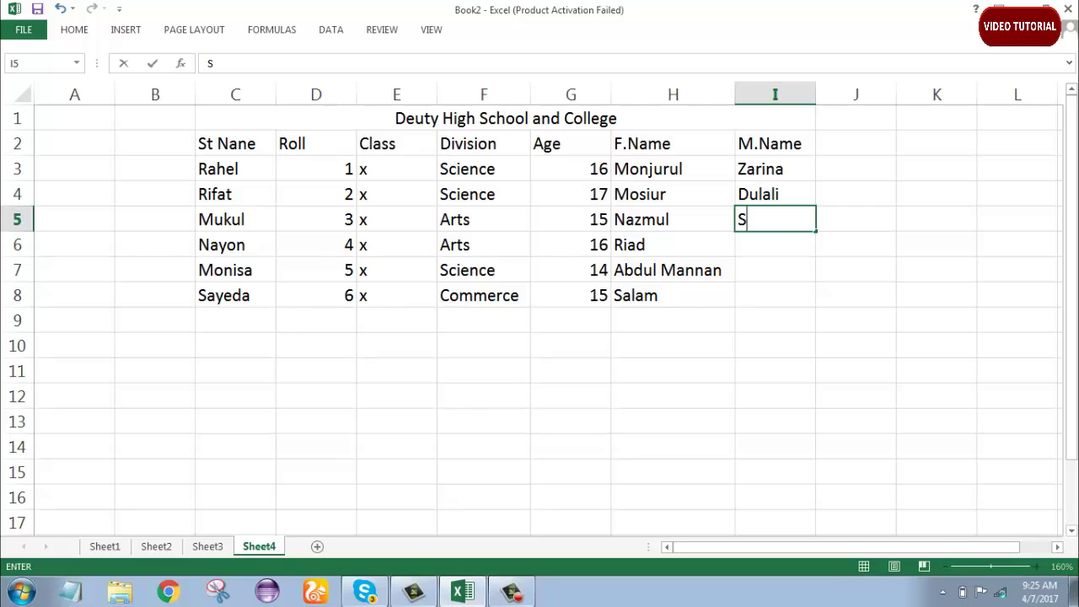
type("o")
type("iton")
key("Return")
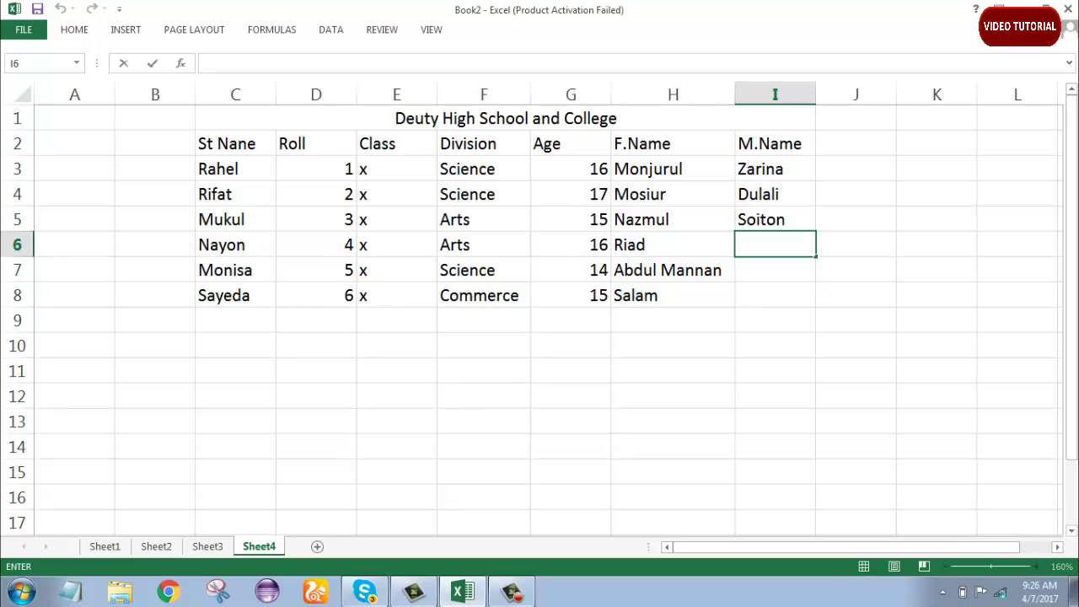
Enter Nilufa, Gebin and Farah in I6–I8, fixing the 'Farh' typo
type("N")
type("ilu")
type("fa")
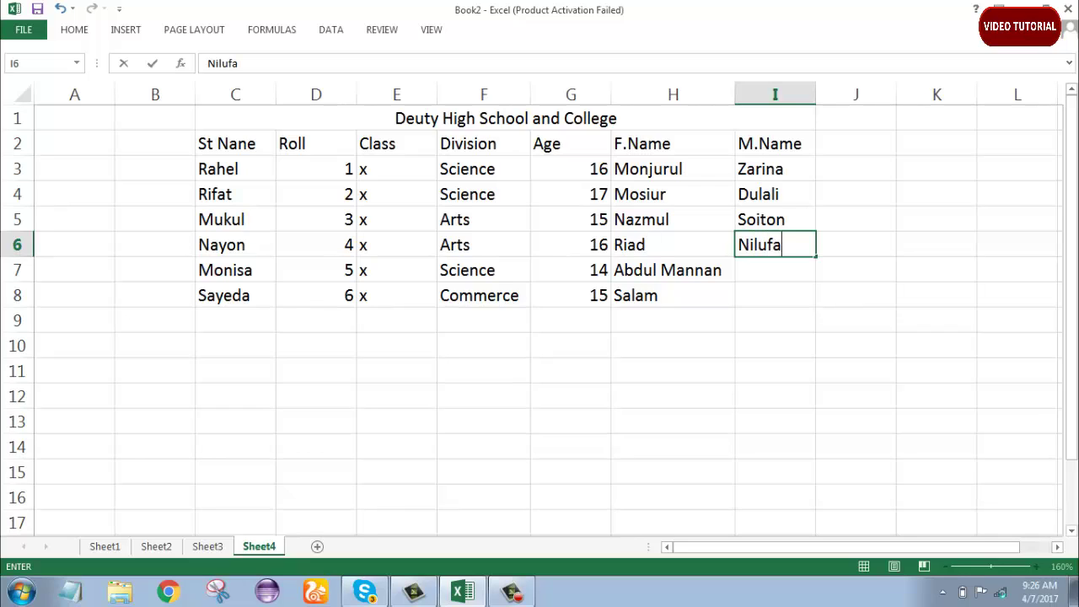
key("Return")
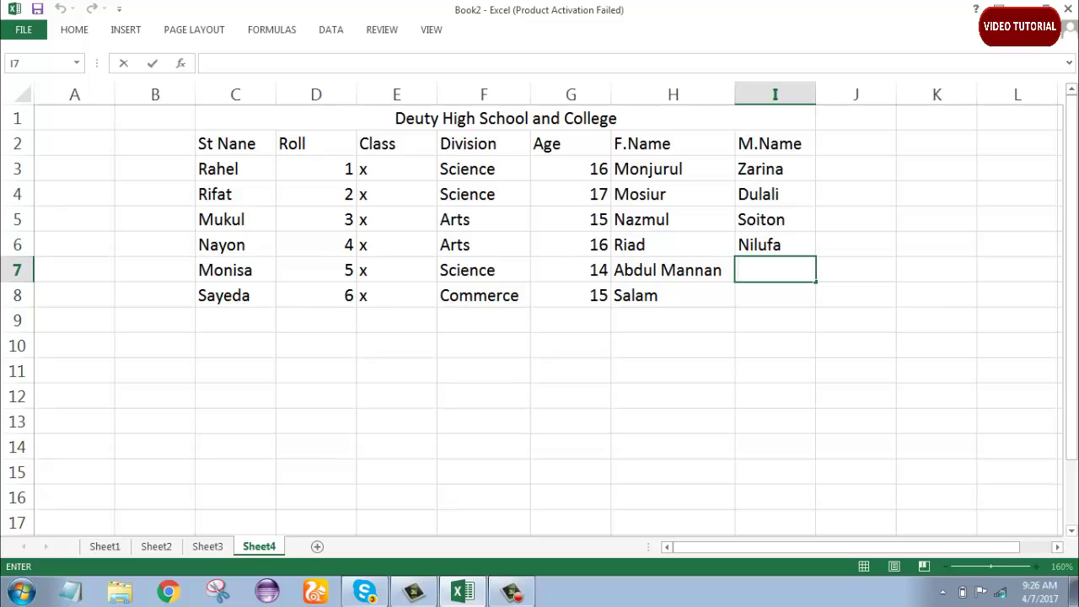
type("G")
type("e")
type("bin")
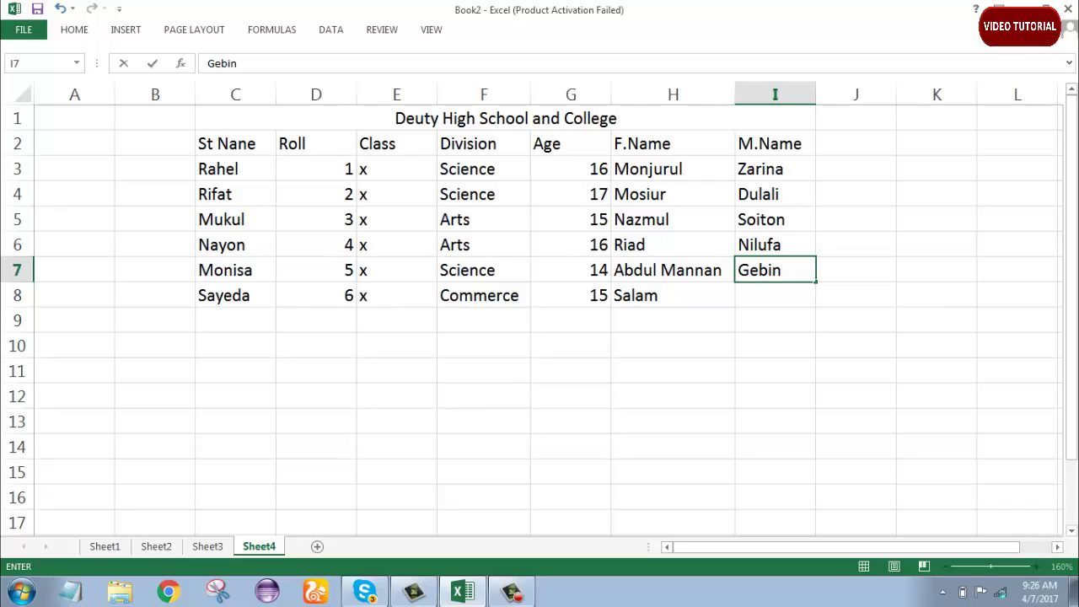
key("Return")
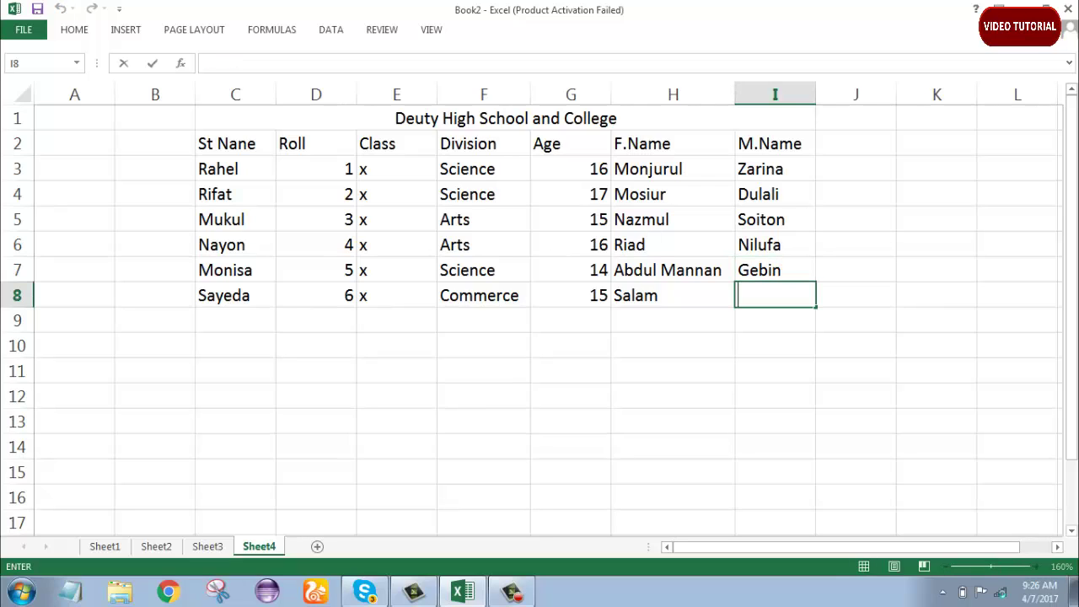
type("F")
type("arh")
left_click(761, 295)
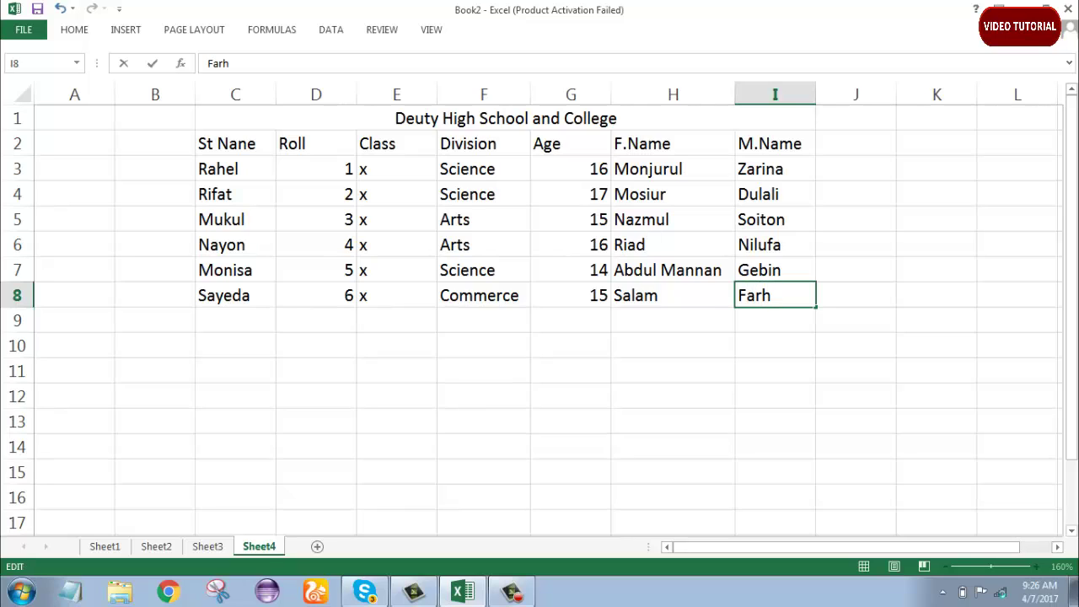
type("a")
Apply center alignment to the whole table range C1:I8, from title to last student
left_click_drag(505, 118, 775, 295)
left_click(74, 30)
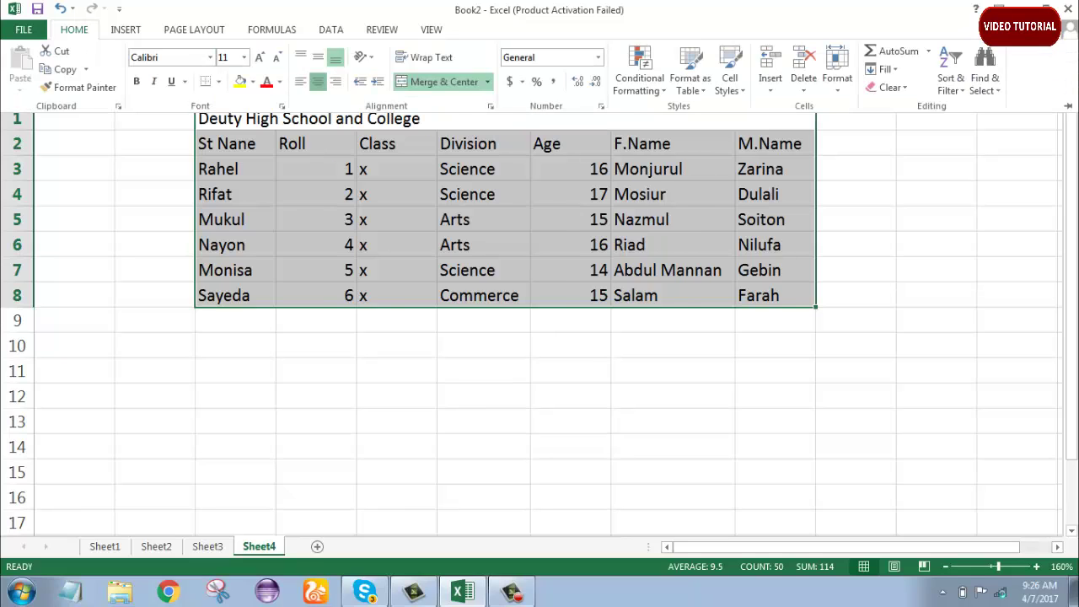
left_click(318, 82)
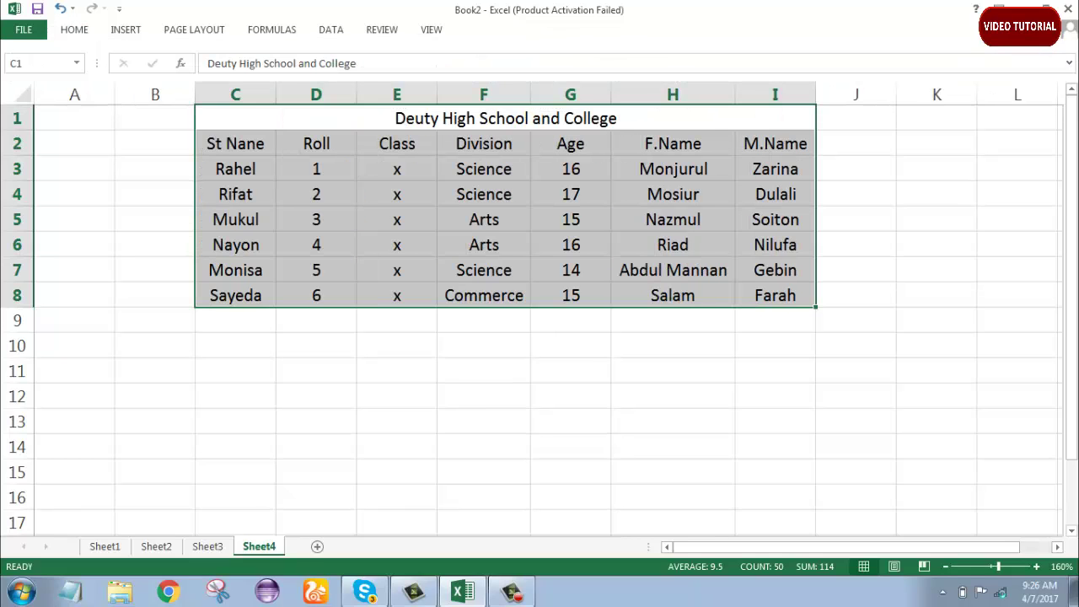
left_click(571, 371)
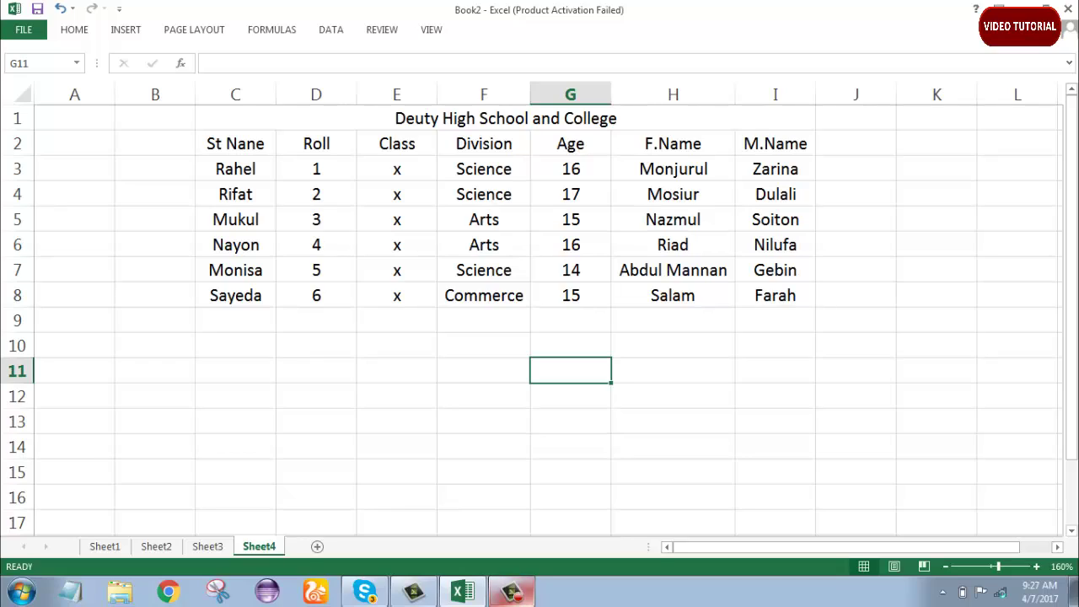
left_click(512, 592)
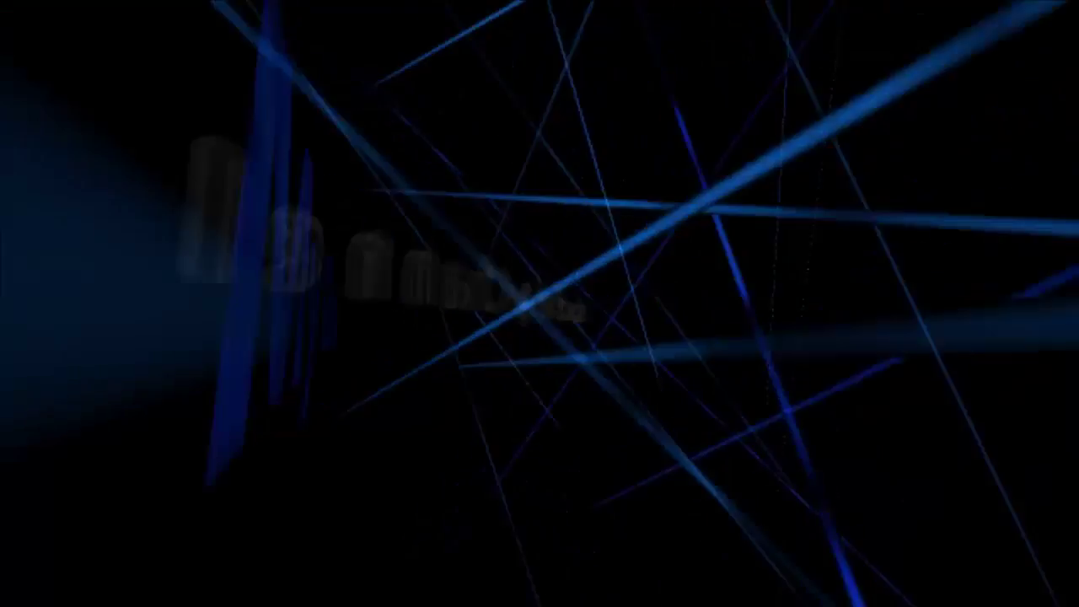